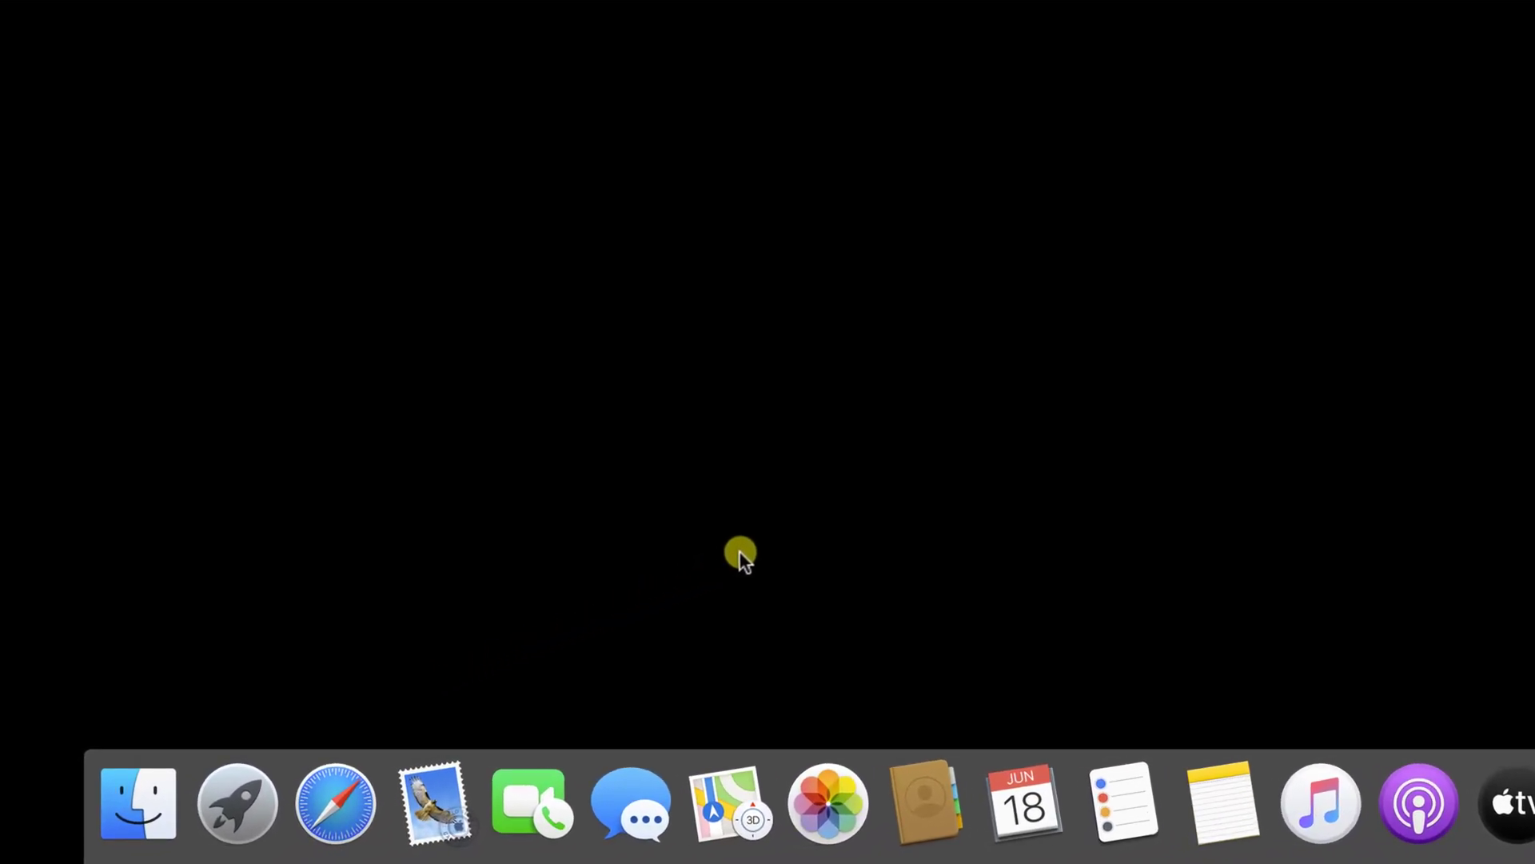
In Safari, search Google for 'microsoft teams' and open the official Microsoft Teams page
{"action": "left_click", "coordinate": [337, 804]}
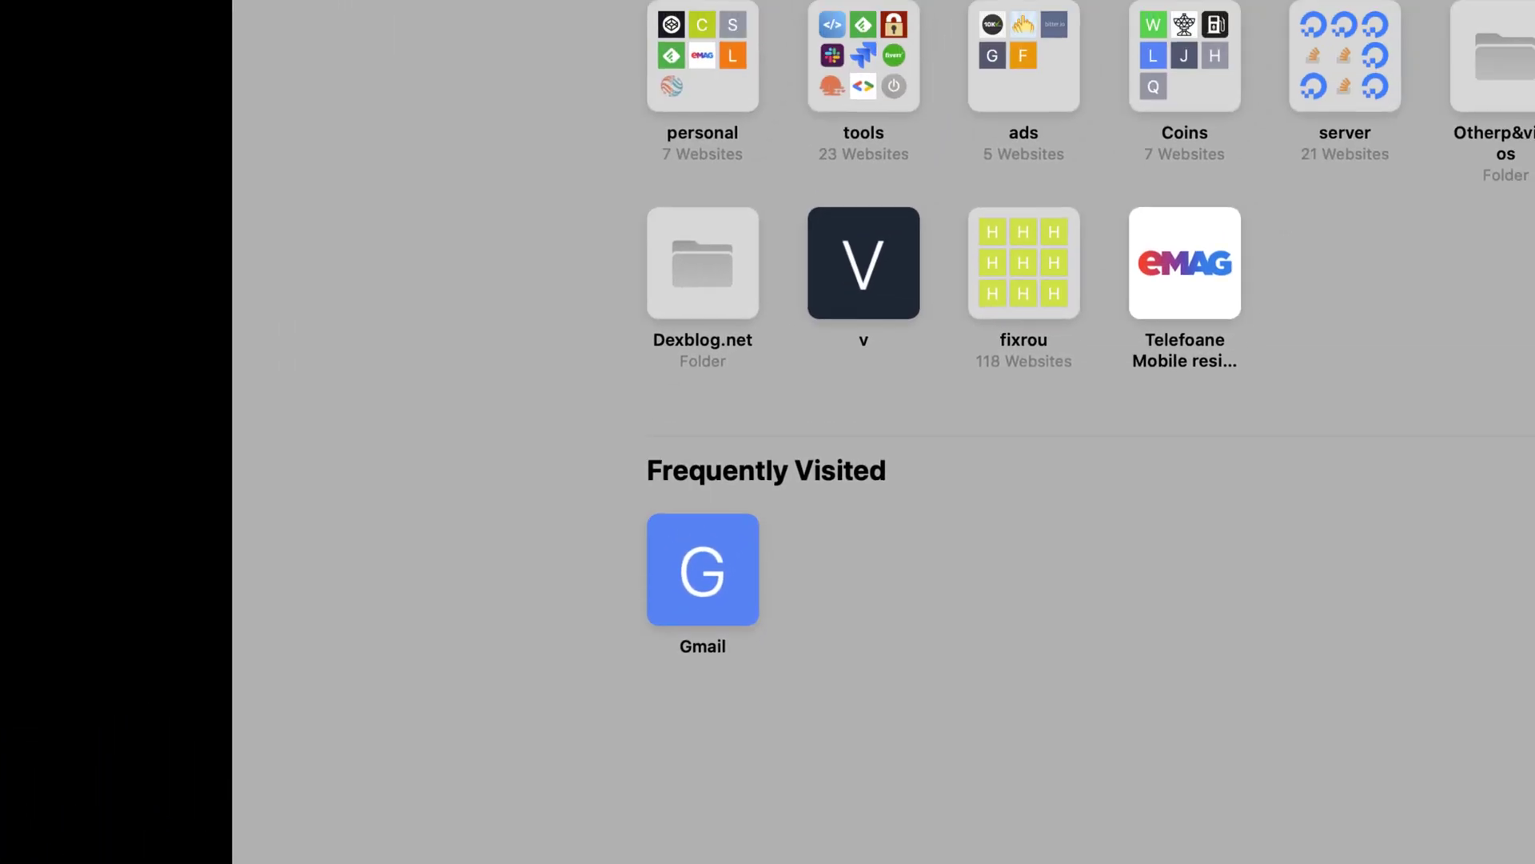
{"action": "type", "text": "microsoft team"}
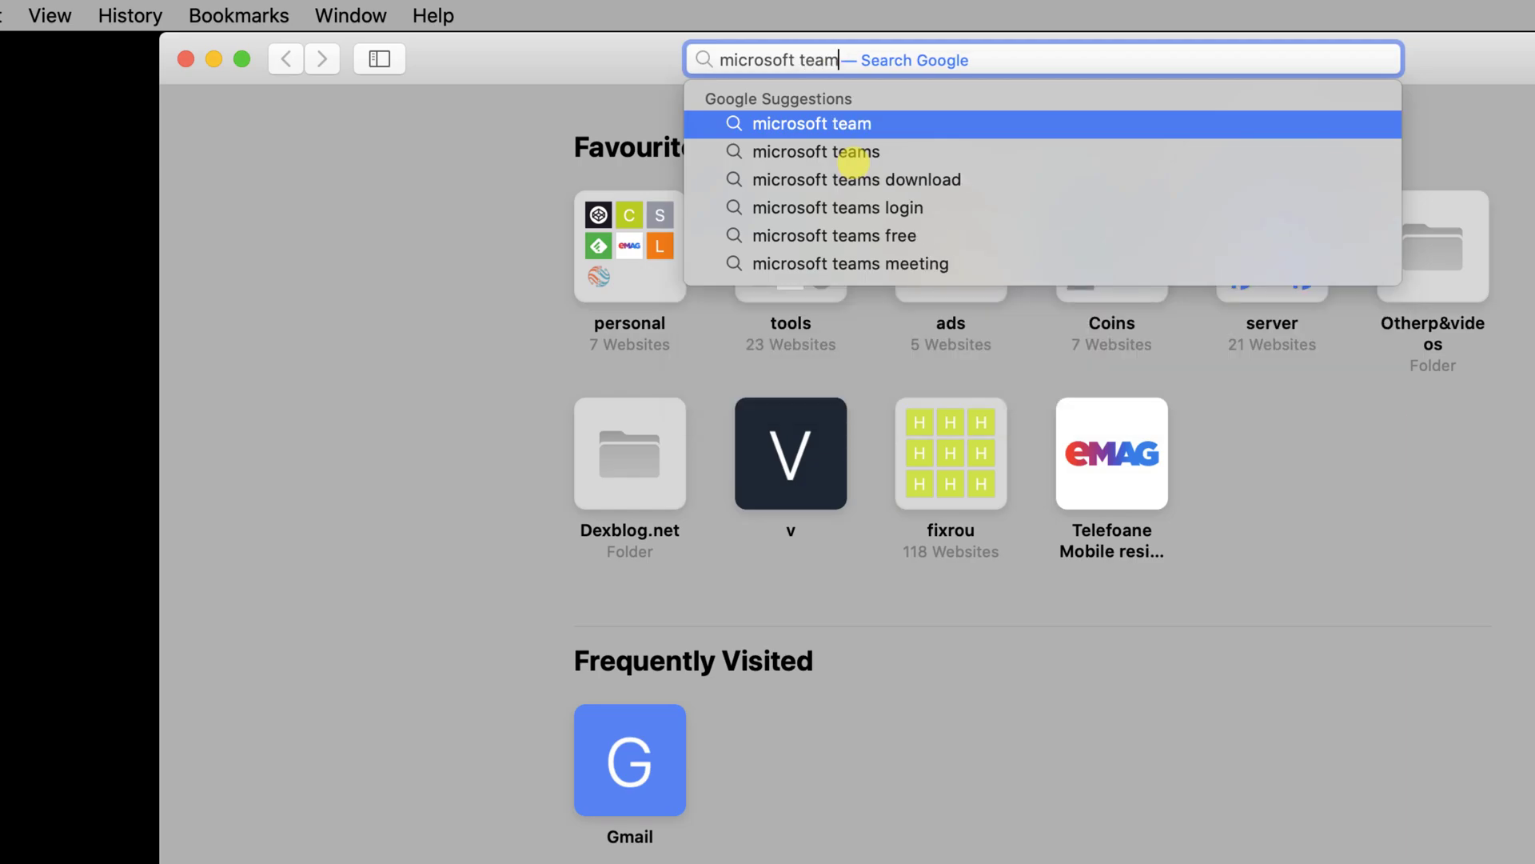
{"action": "type", "text": "s"}
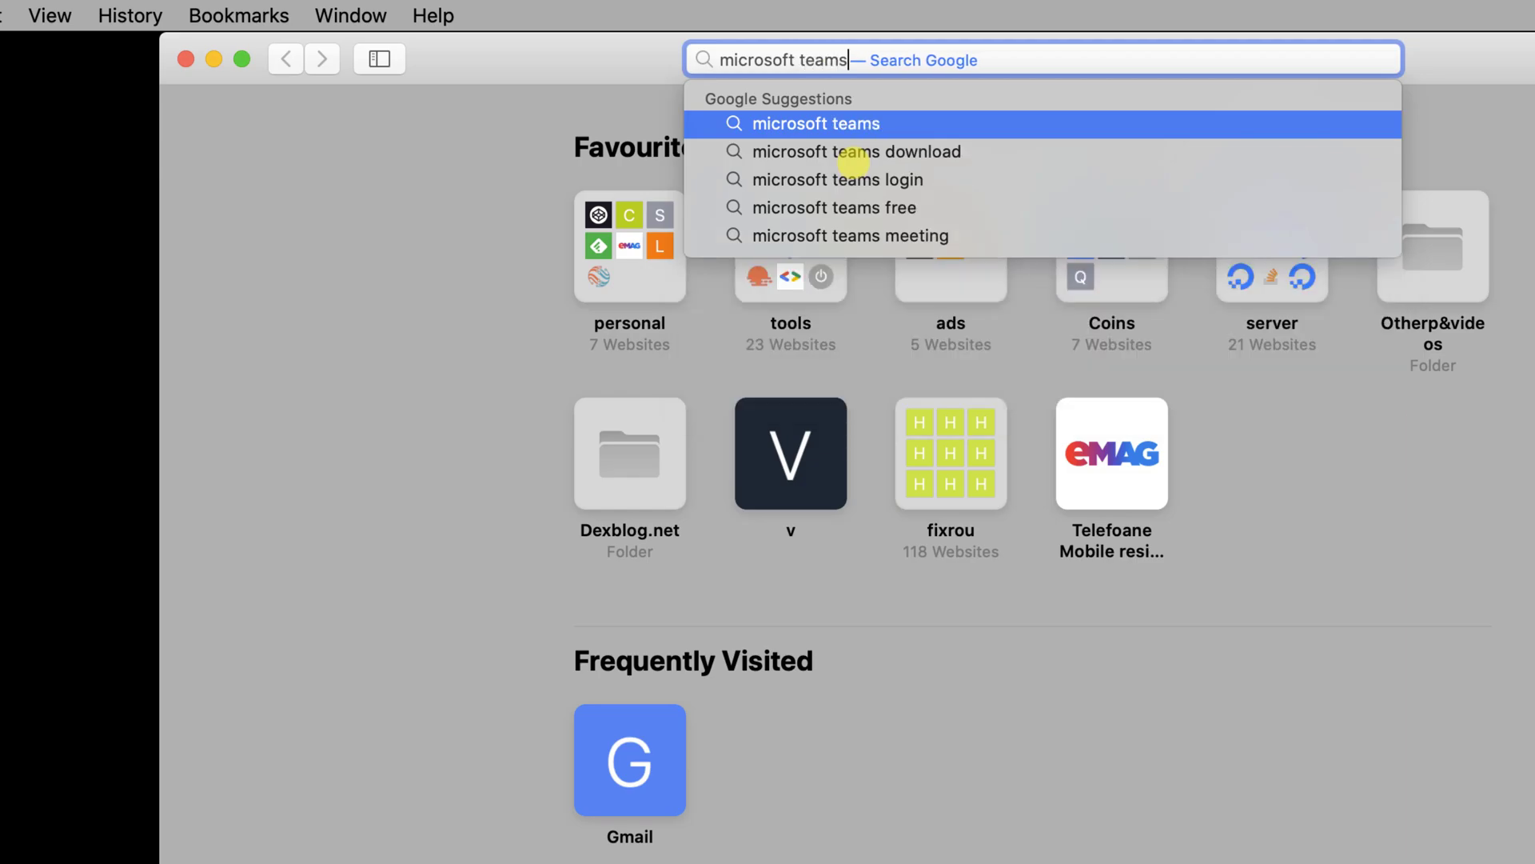
{"action": "key", "text": "Return"}
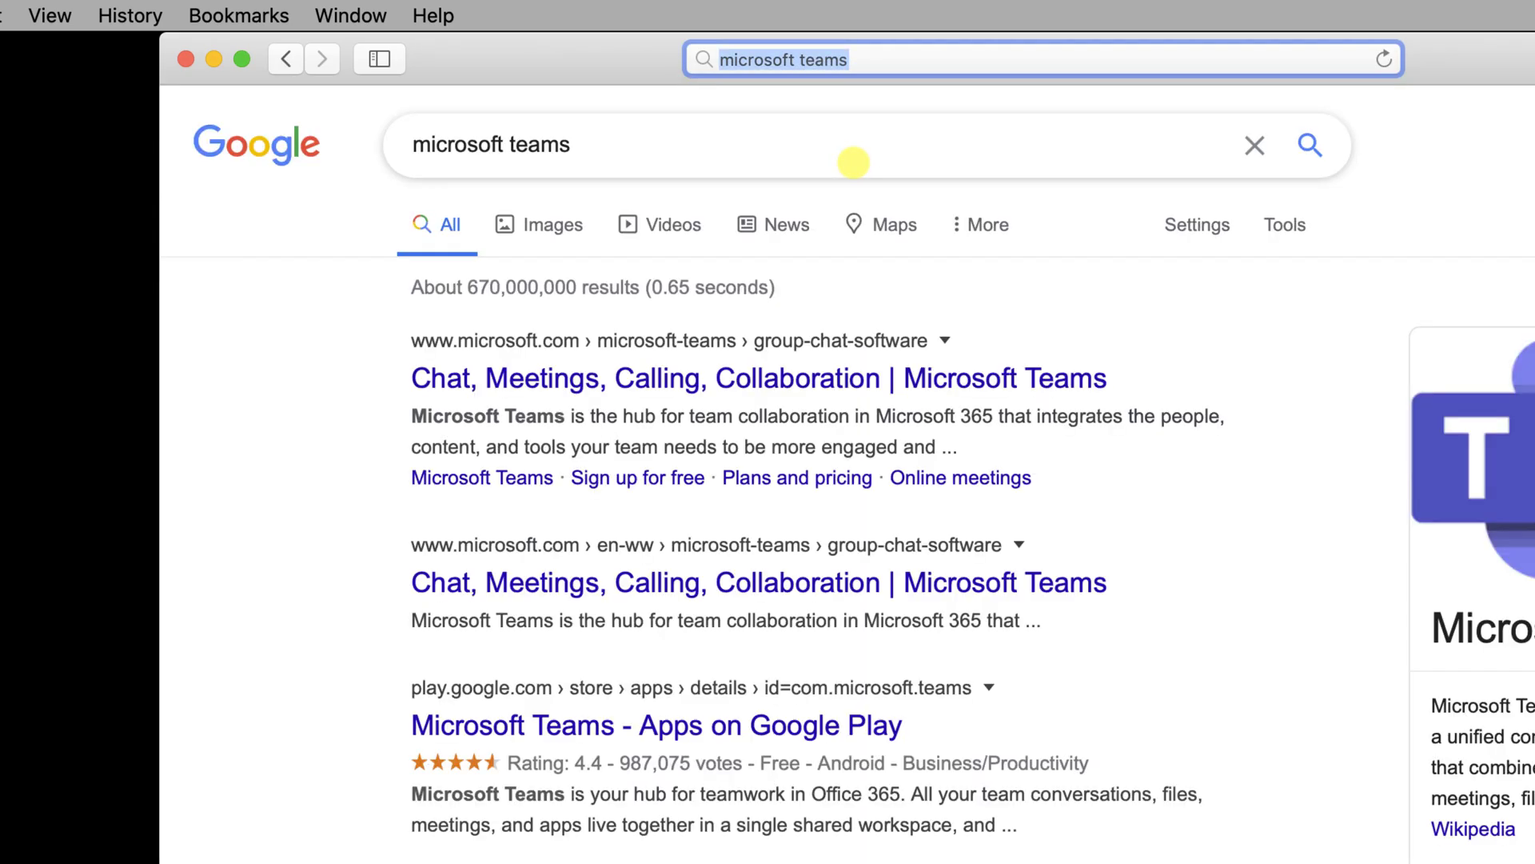
{"action": "left_click", "coordinate": [873, 392]}
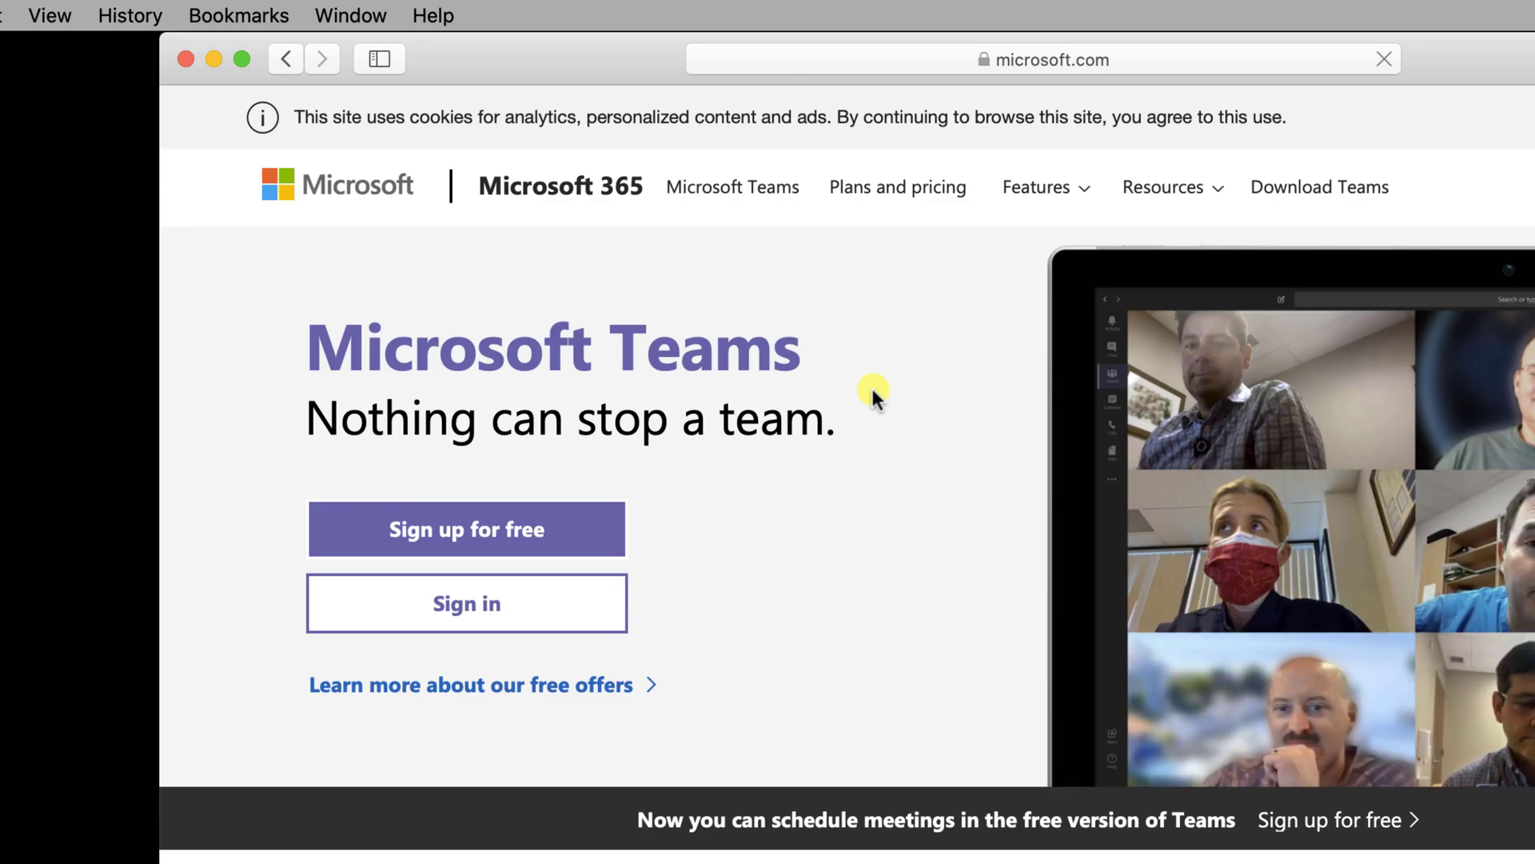
Start a free Teams sign-up with the account e-mail and choose to use Teams for work
{"action": "left_click", "coordinate": [507, 528]}
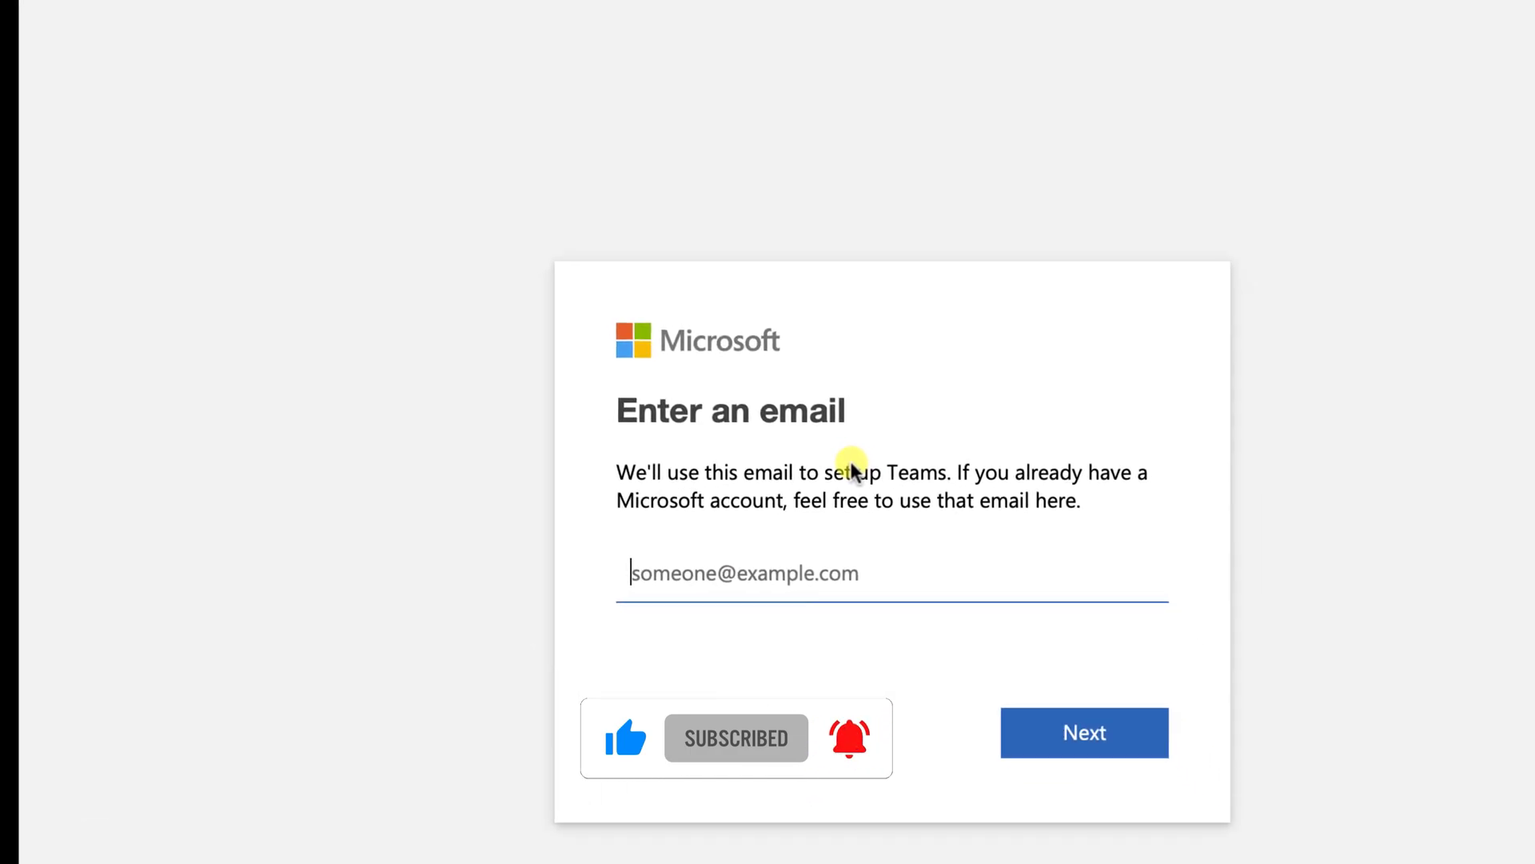
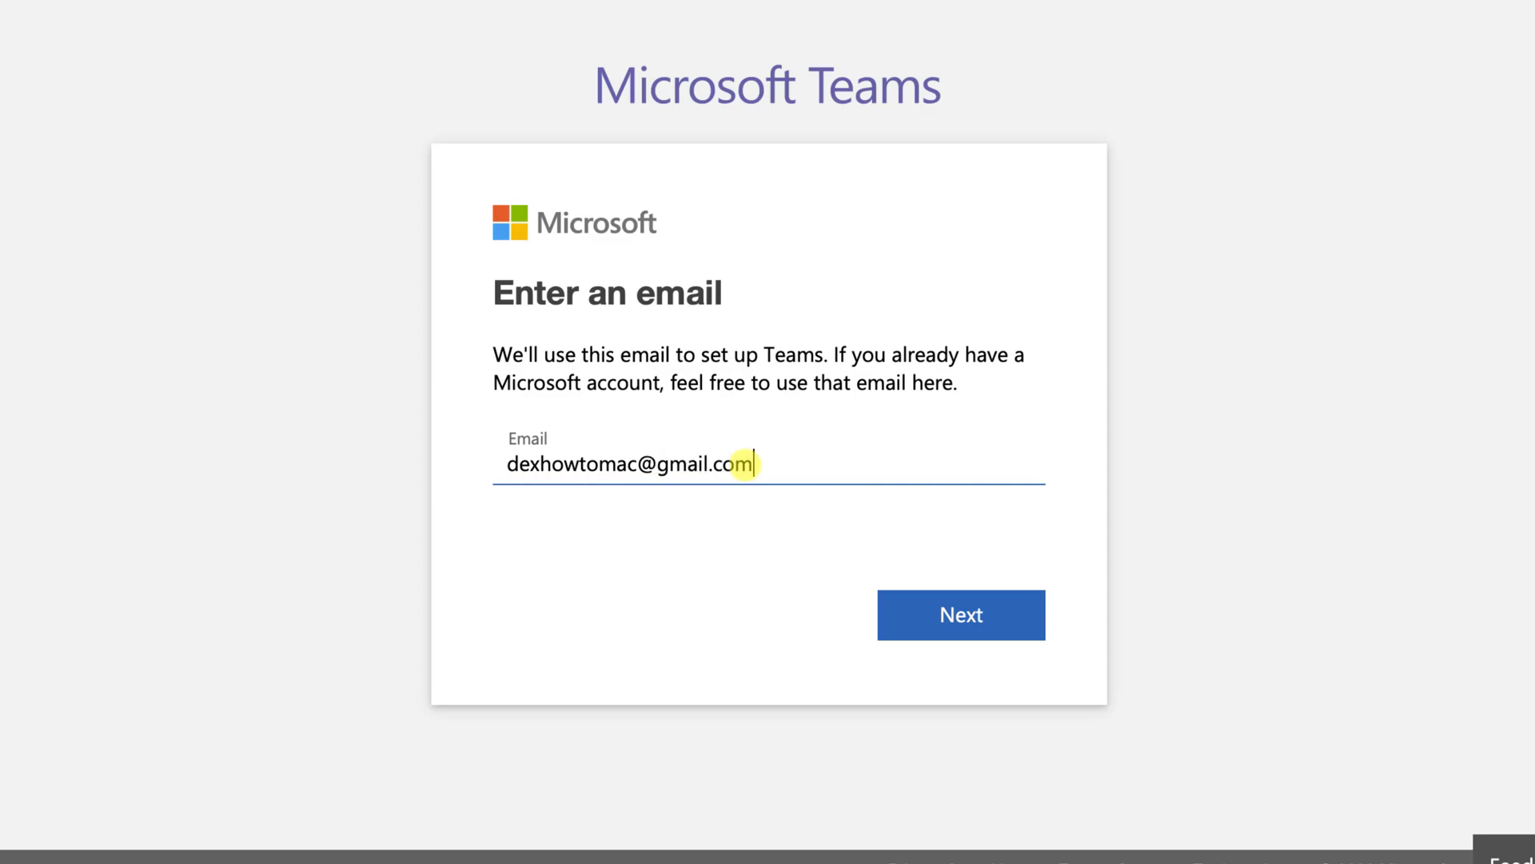
{"action": "left_click", "coordinate": [979, 624]}
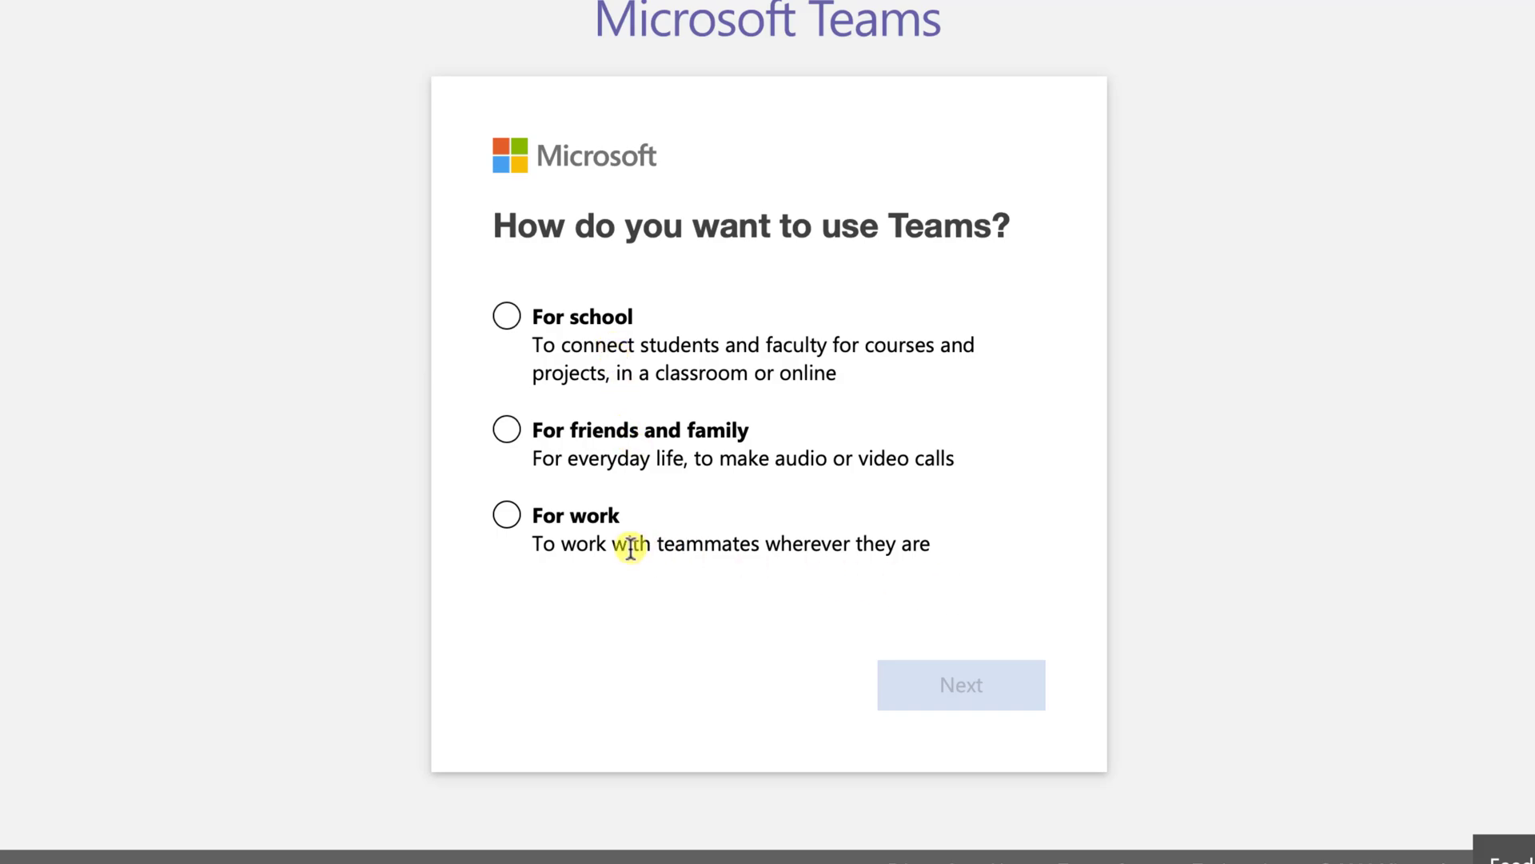
{"action": "left_click", "coordinate": [521, 513]}
Continue with For work, sign in with the account password, and let Safari save it
{"action": "left_click", "coordinate": [1000, 677]}
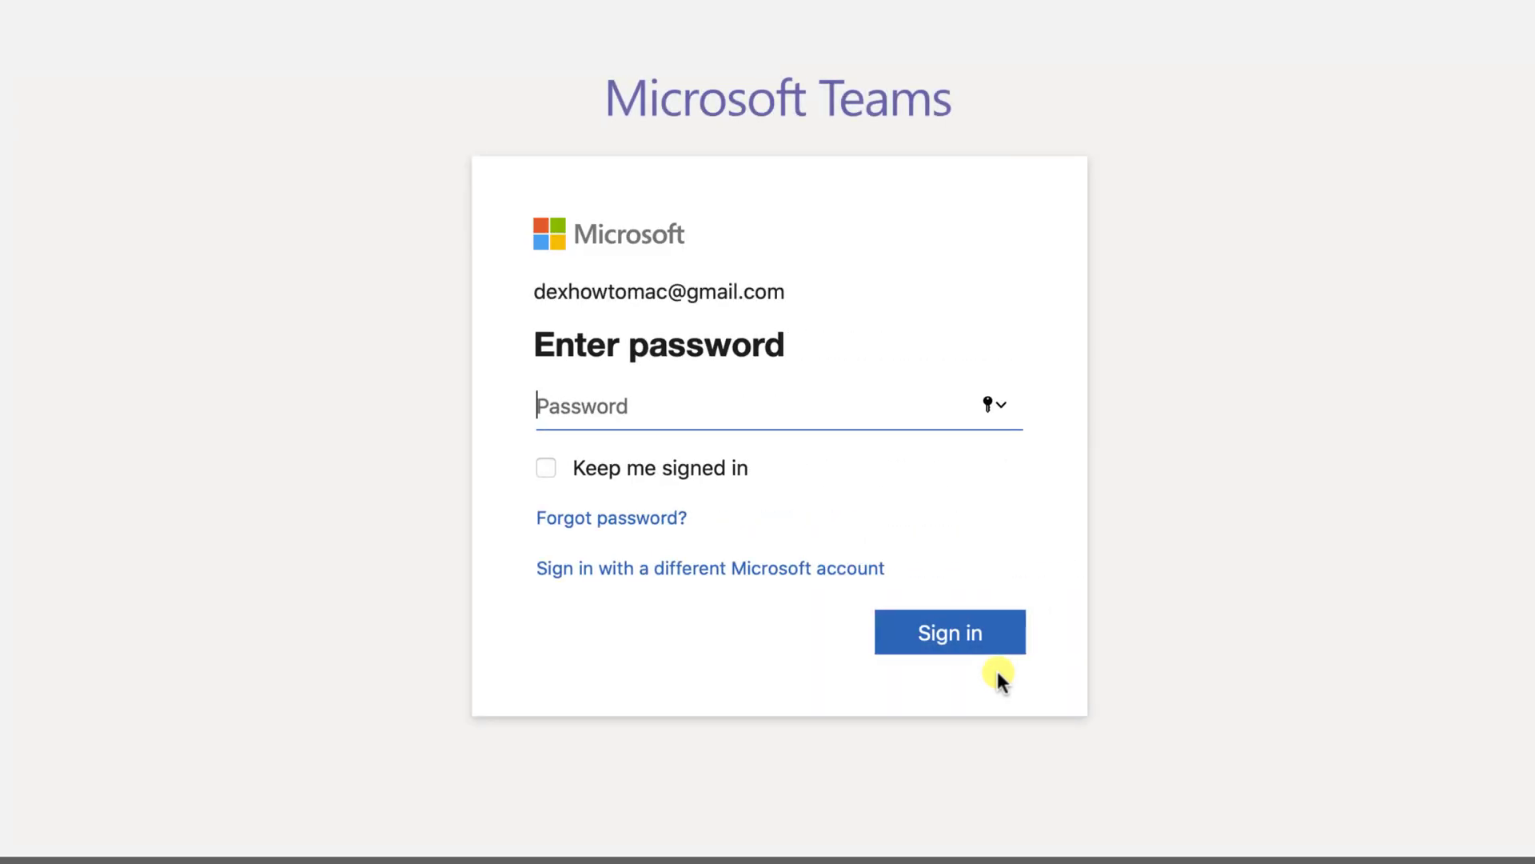
{"action": "type", "text": "•••••••••••••"}
{"action": "left_click", "coordinate": [967, 636]}
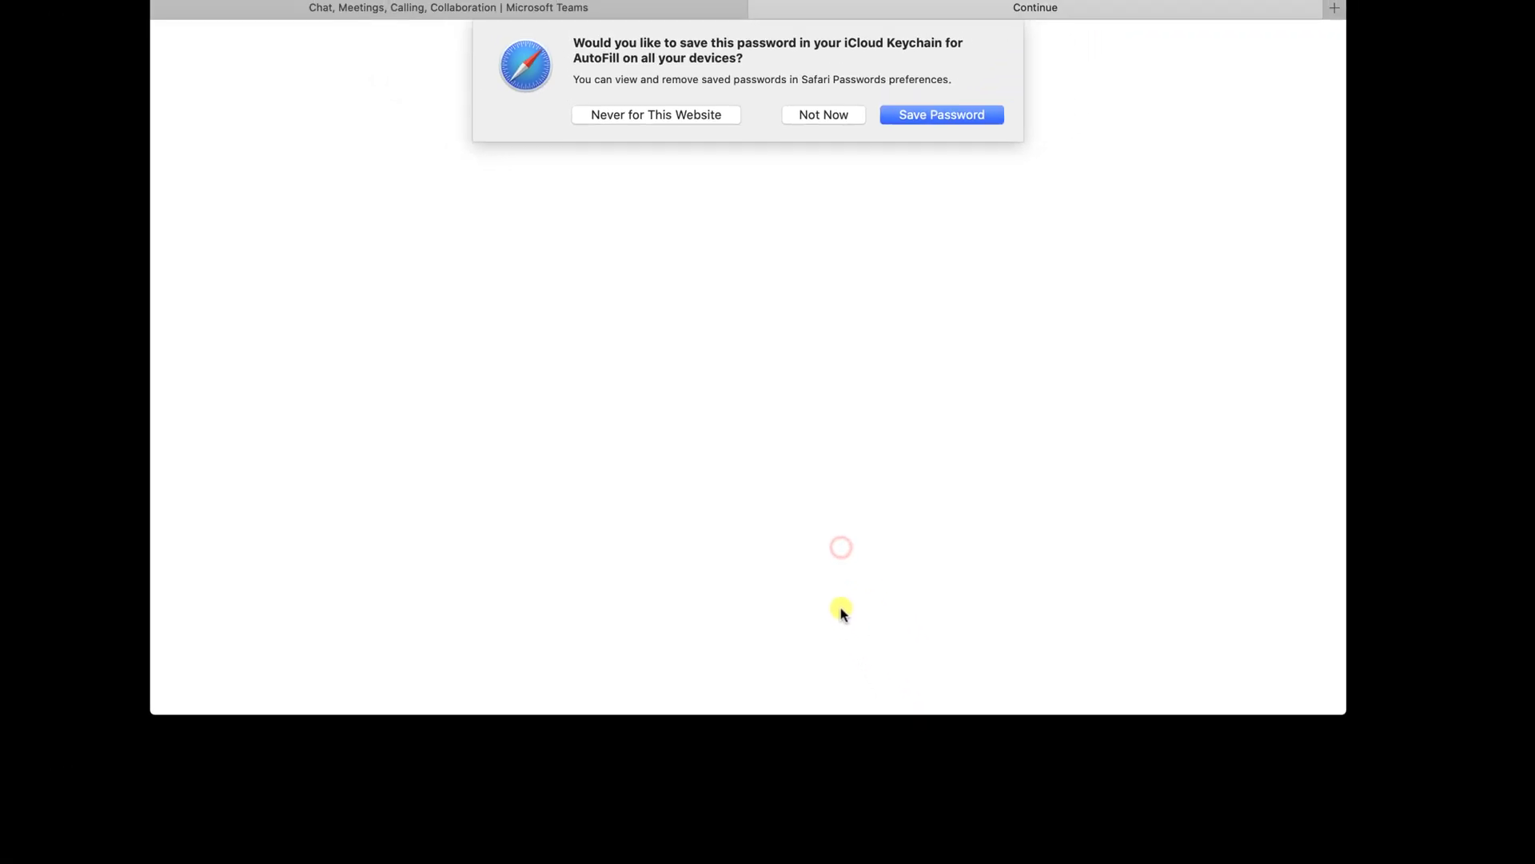
{"action": "left_click", "coordinate": [909, 152]}
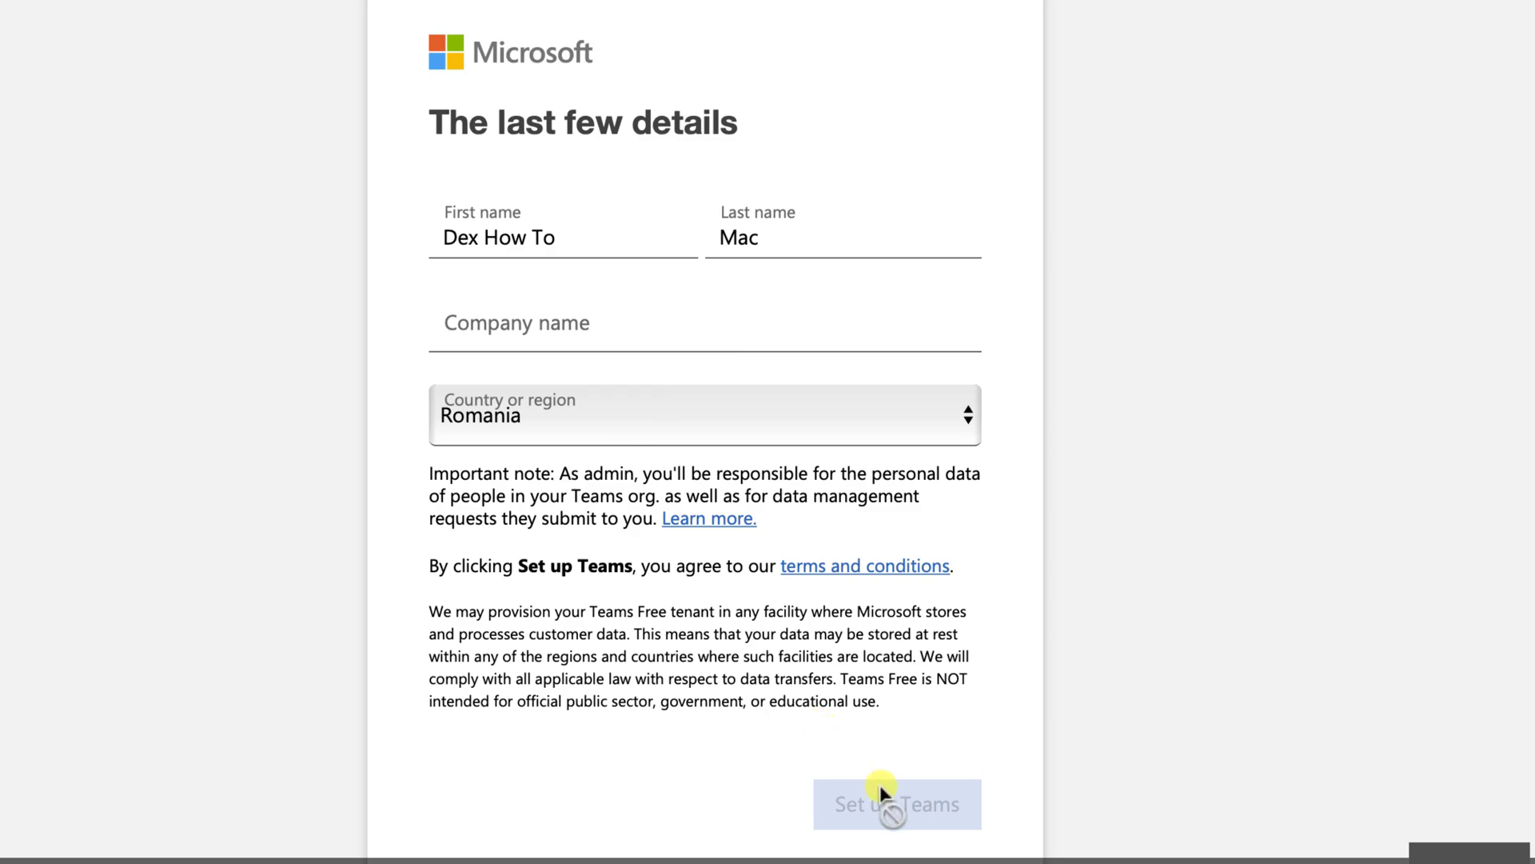
Enter the company name, correcting a typo, and finish setting up the Teams account
{"action": "left_click", "coordinate": [611, 325]}
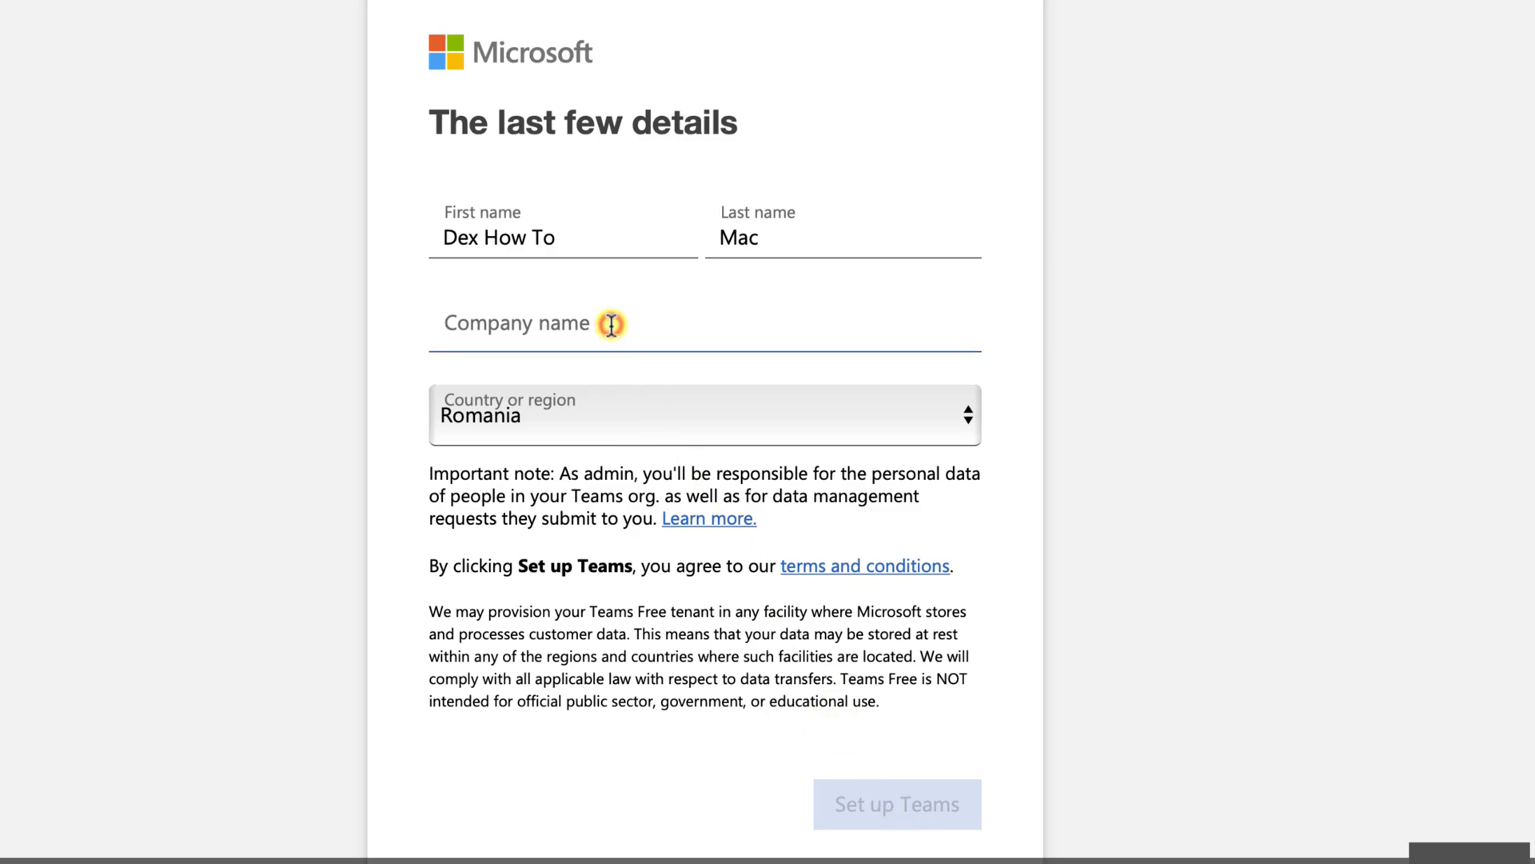
{"action": "type", "text": "Home`D"}
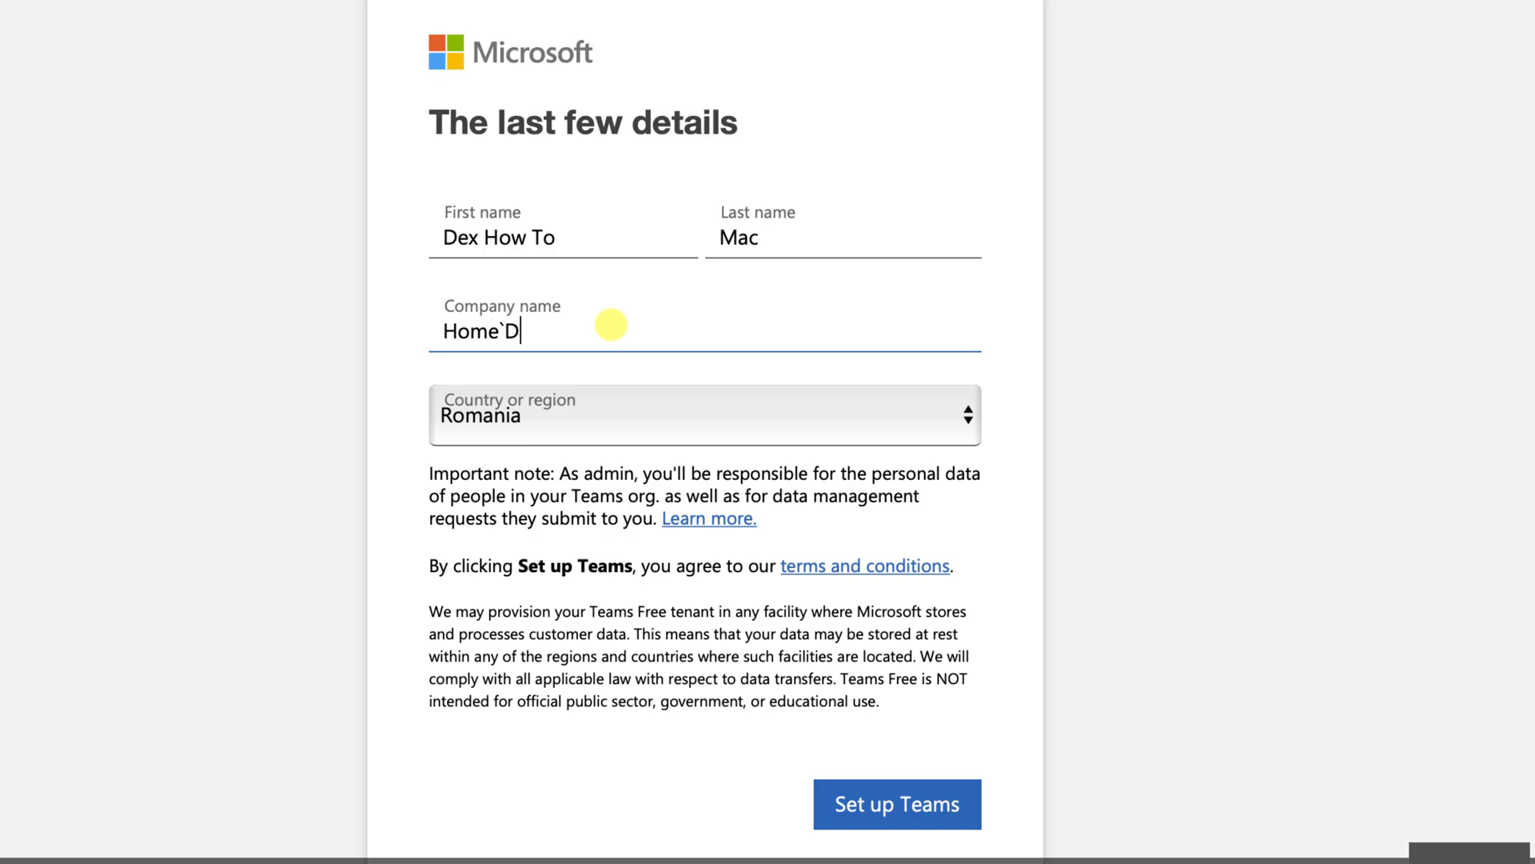
{"action": "key", "text": "BackSpace"}
{"action": "key", "text": "BackSpace"}
{"action": "type", "text": "DEx"}
{"action": "left_click", "coordinate": [885, 813]}
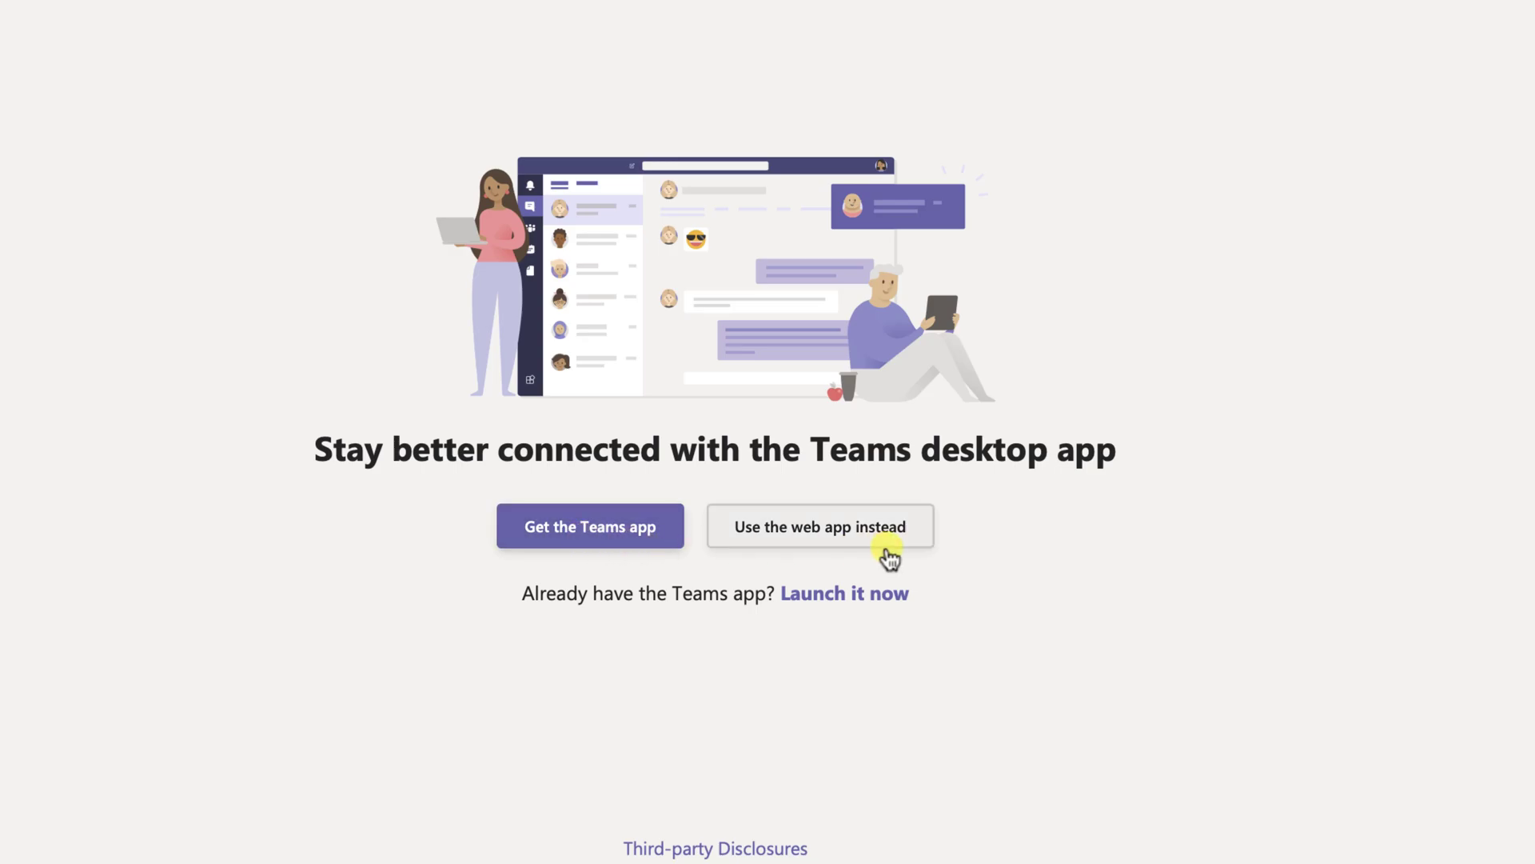
Download the Teams desktop app installer after allowing downloads, continuing on the web meanwhile
{"action": "left_click", "coordinate": [604, 534]}
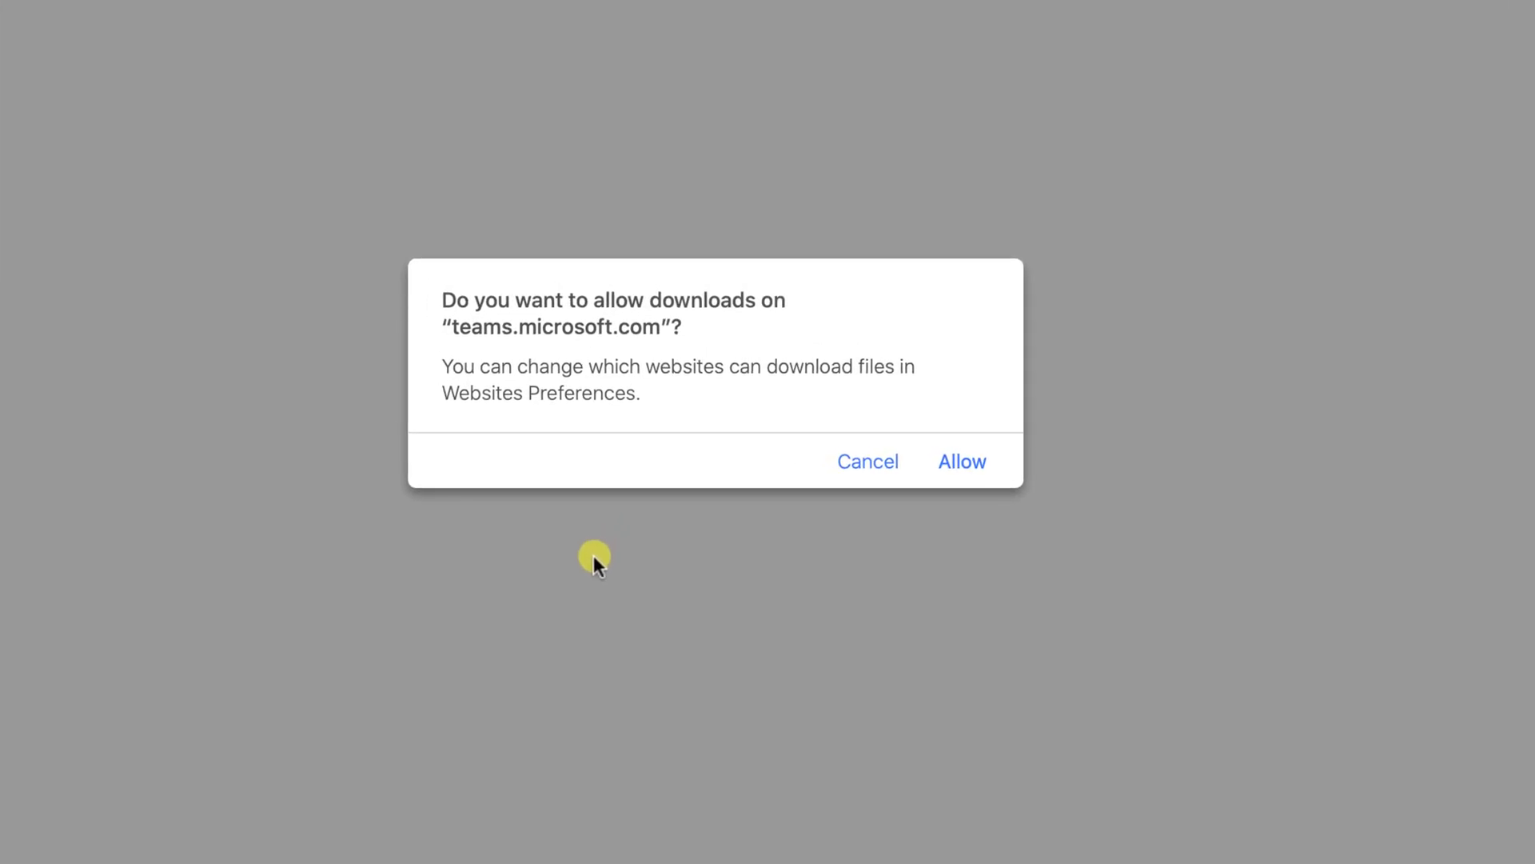
{"action": "left_click", "coordinate": [960, 465]}
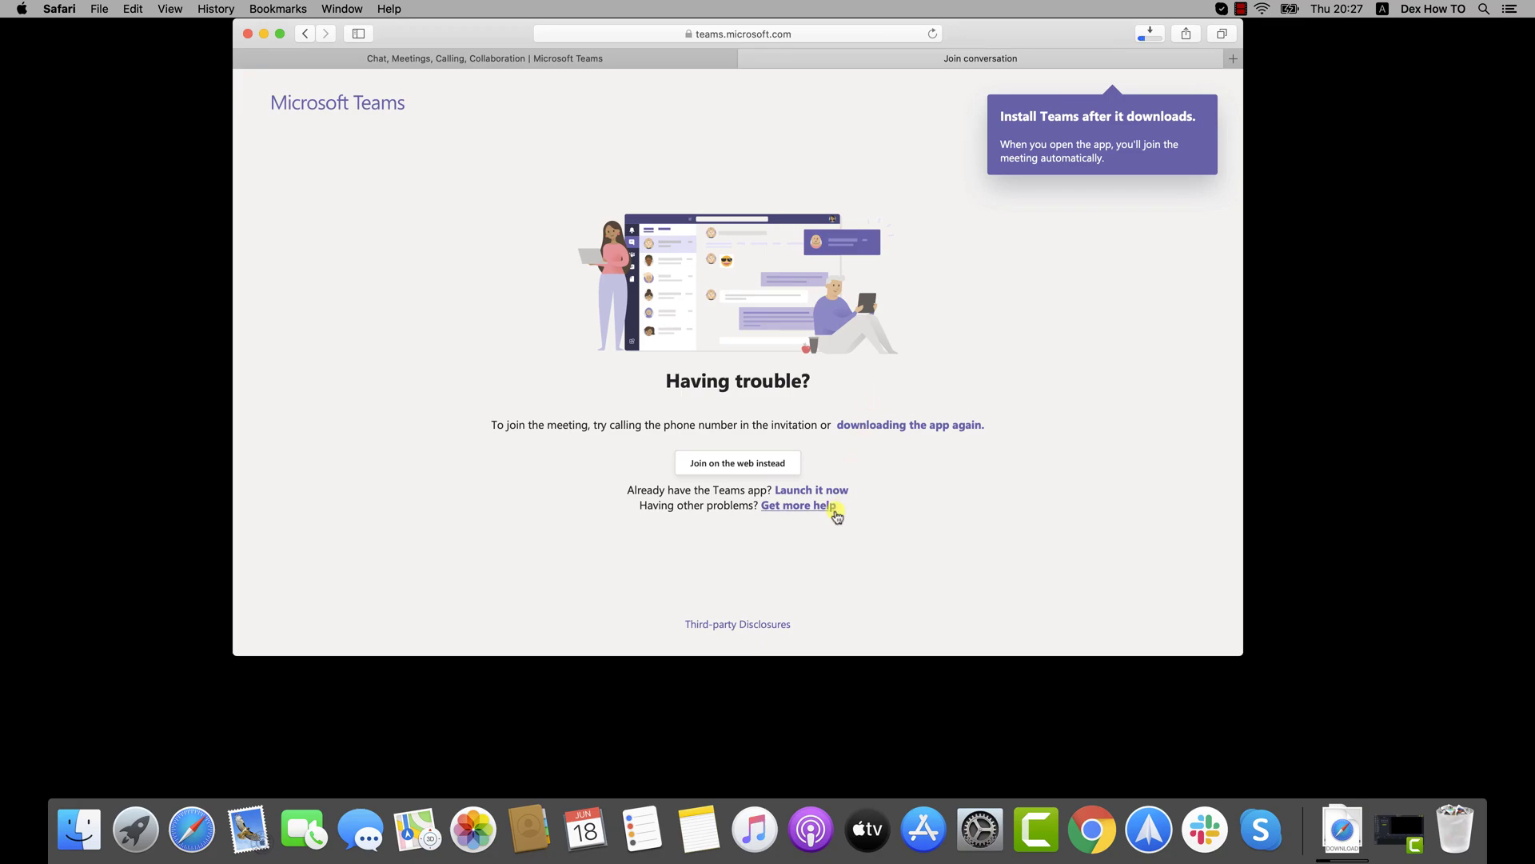
{"action": "left_click", "coordinate": [757, 466]}
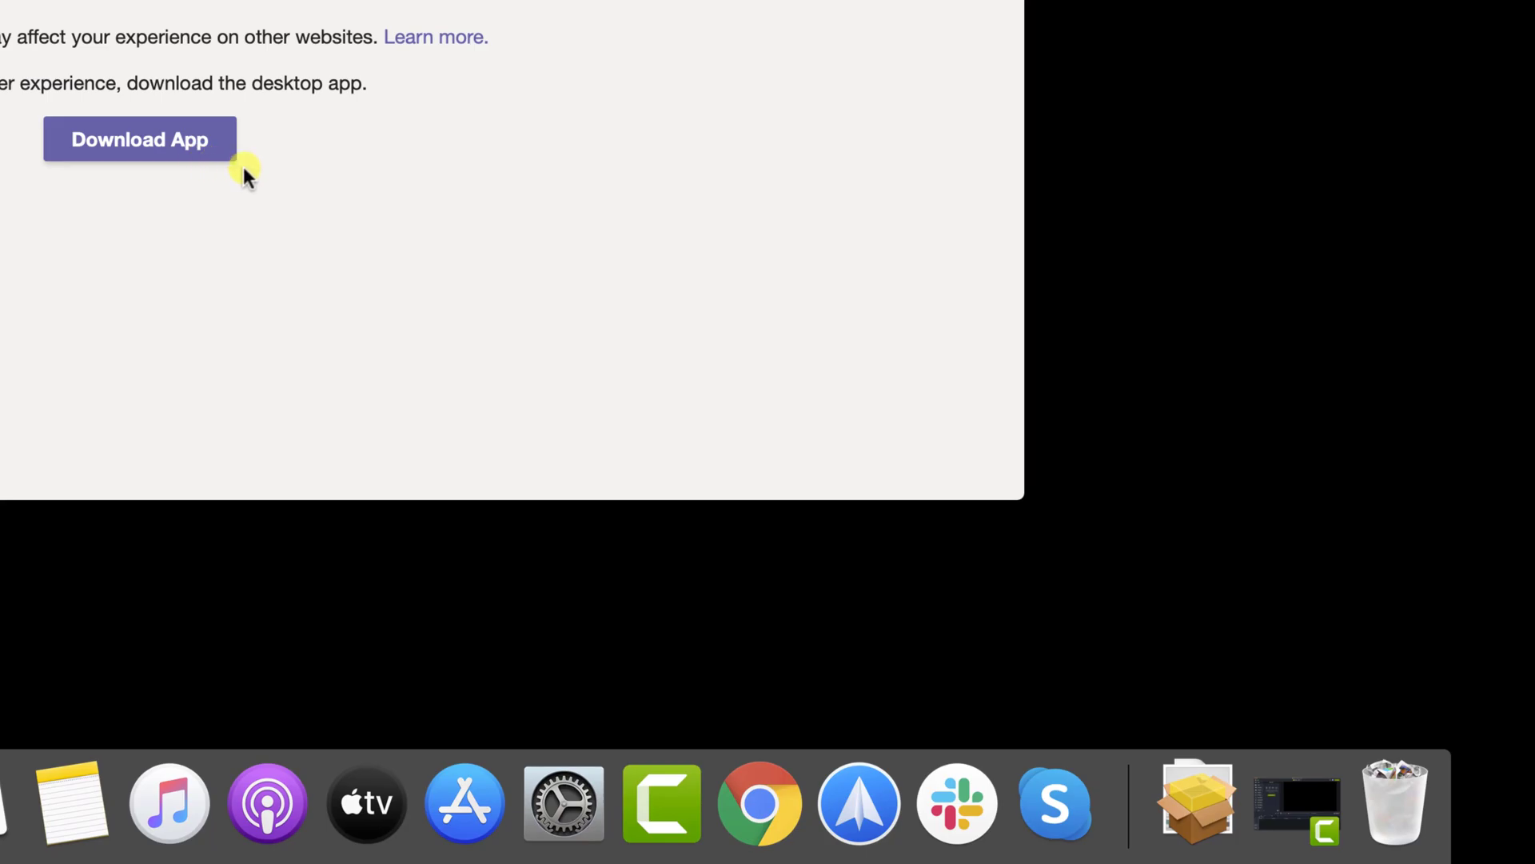
{"action": "left_click", "coordinate": [235, 159]}
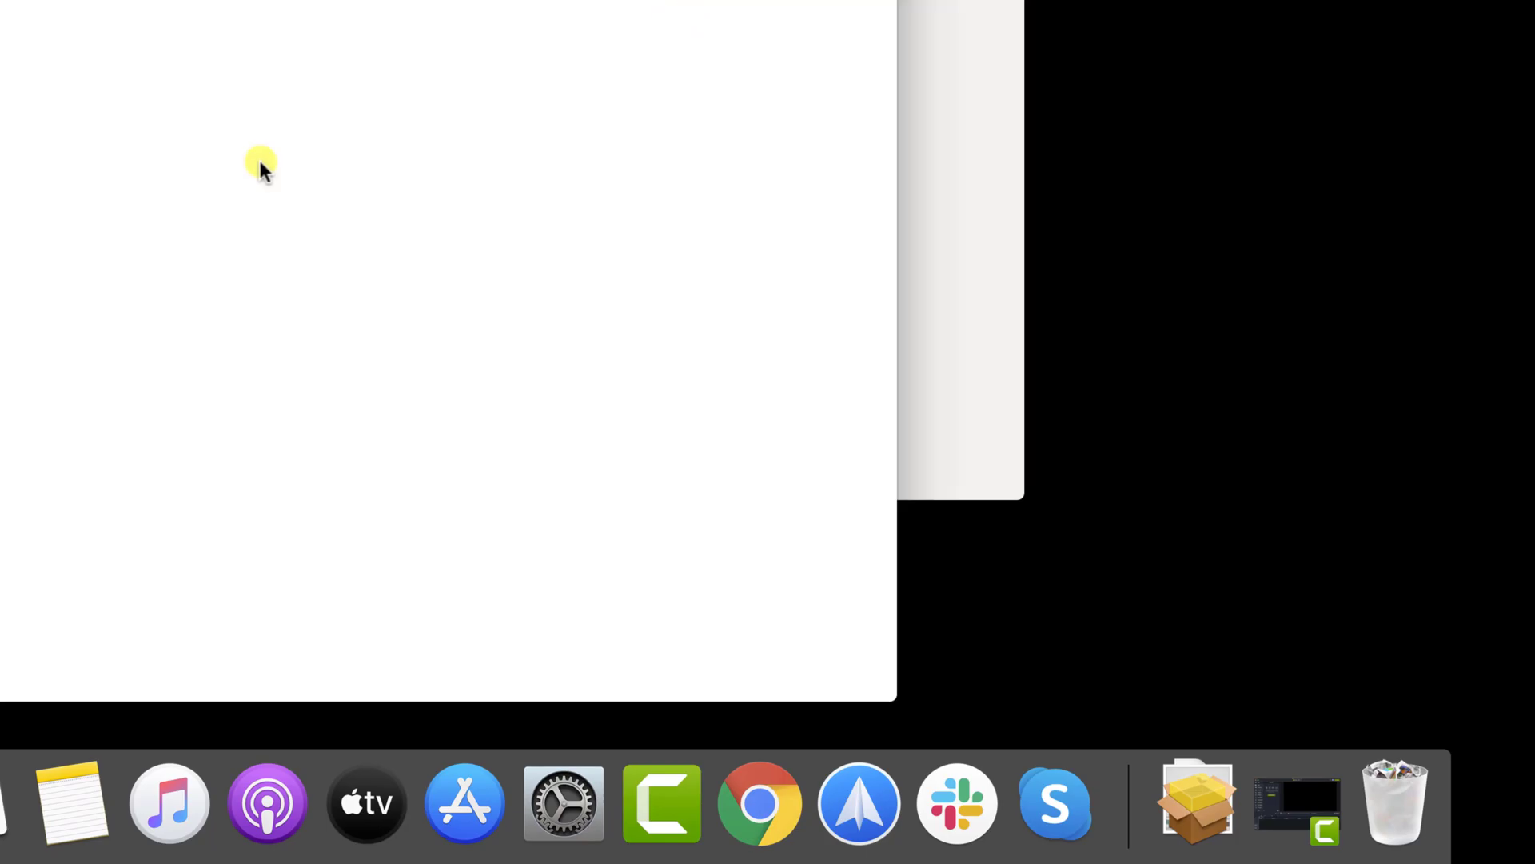
Run the Teams .pkg from Downloads and install it for all users on Macintosh HD
{"action": "left_click", "coordinate": [1195, 796]}
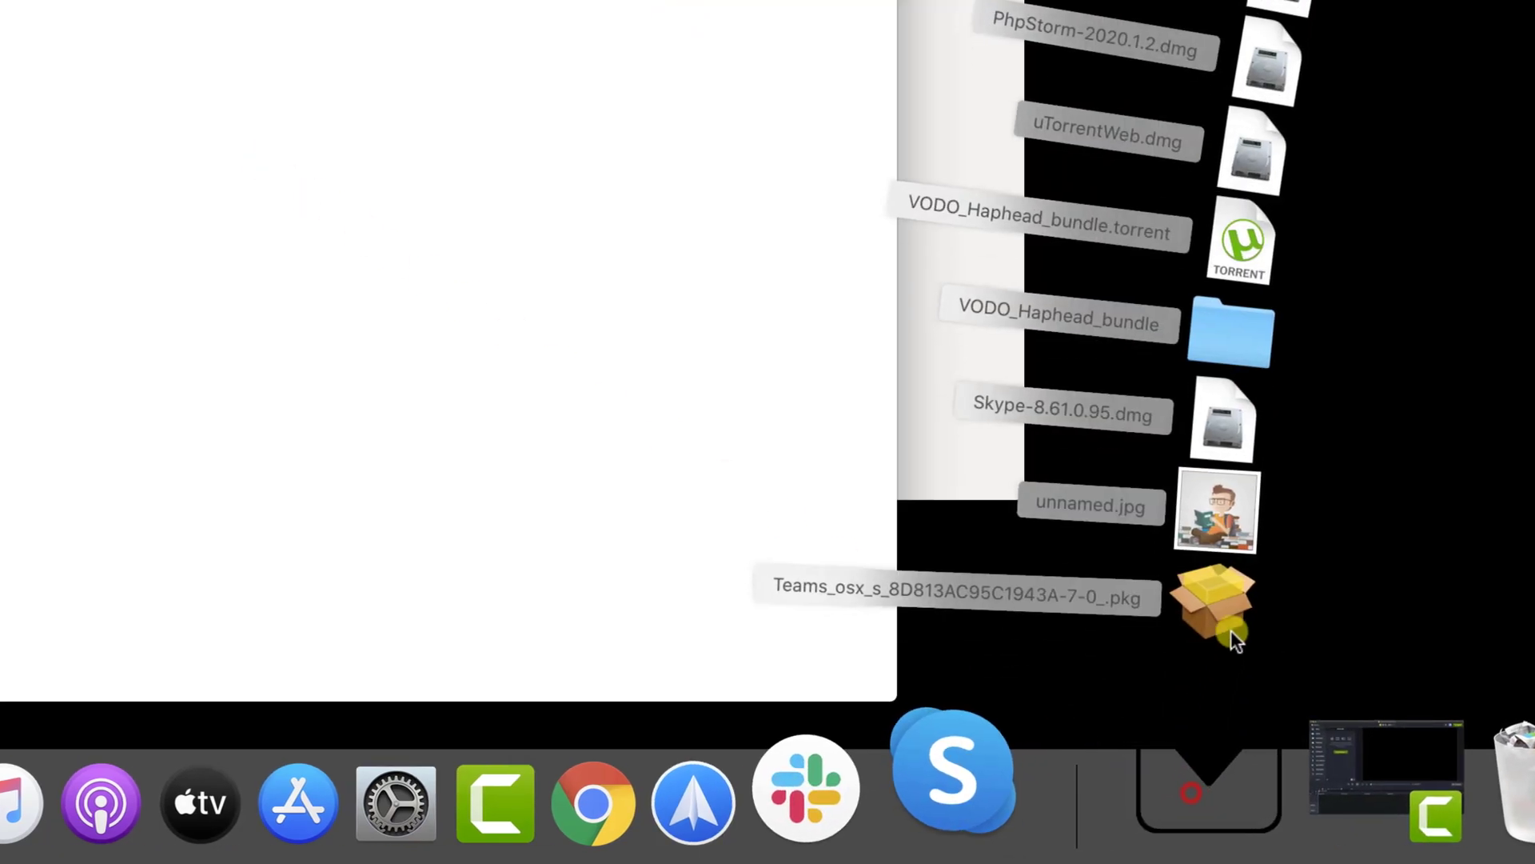
{"action": "left_click", "coordinate": [1236, 622]}
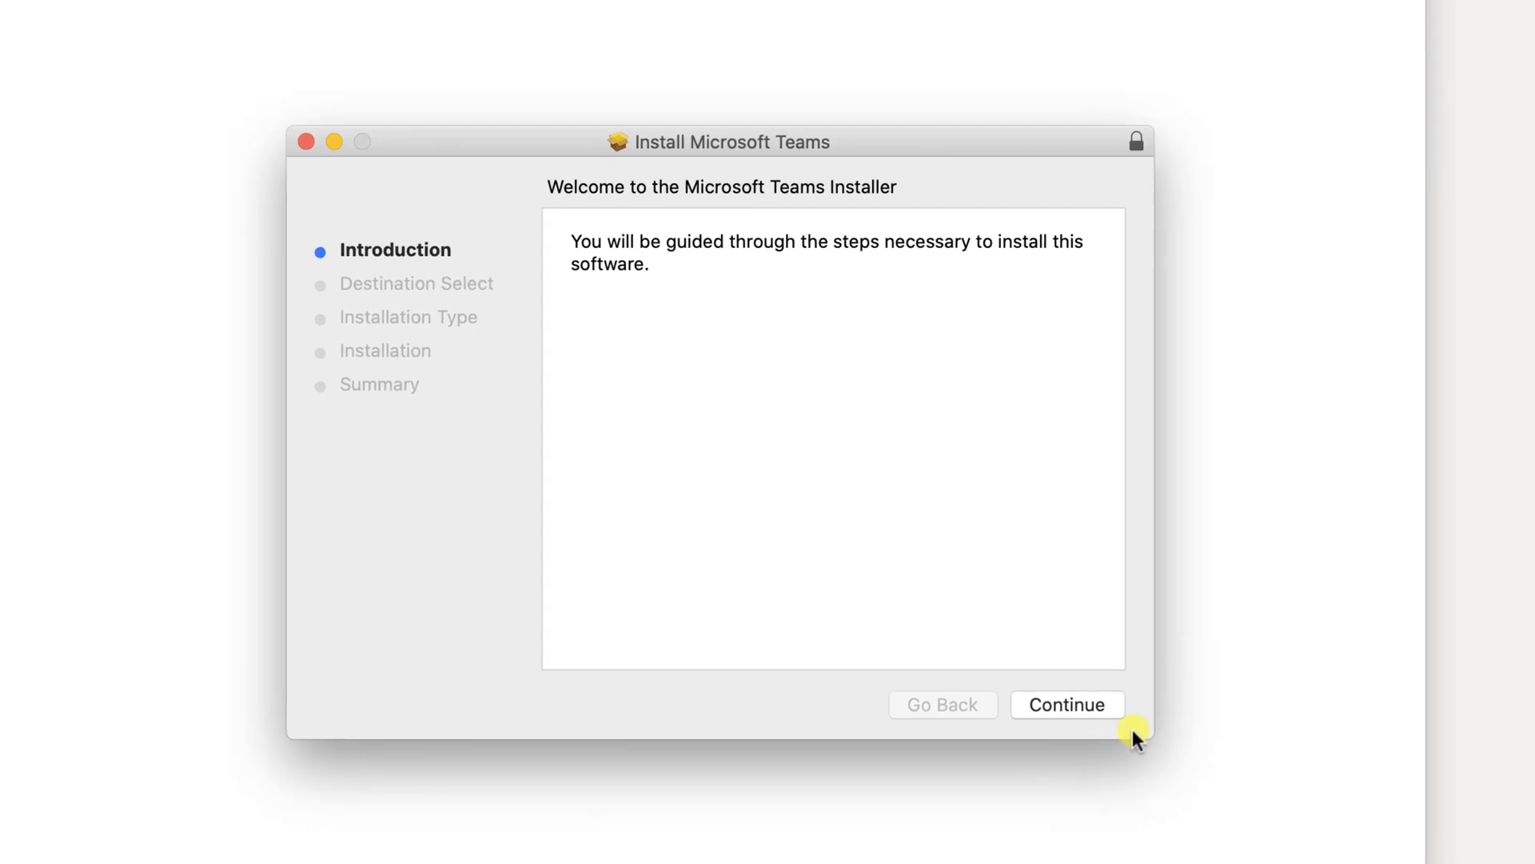
{"action": "left_click", "coordinate": [981, 528]}
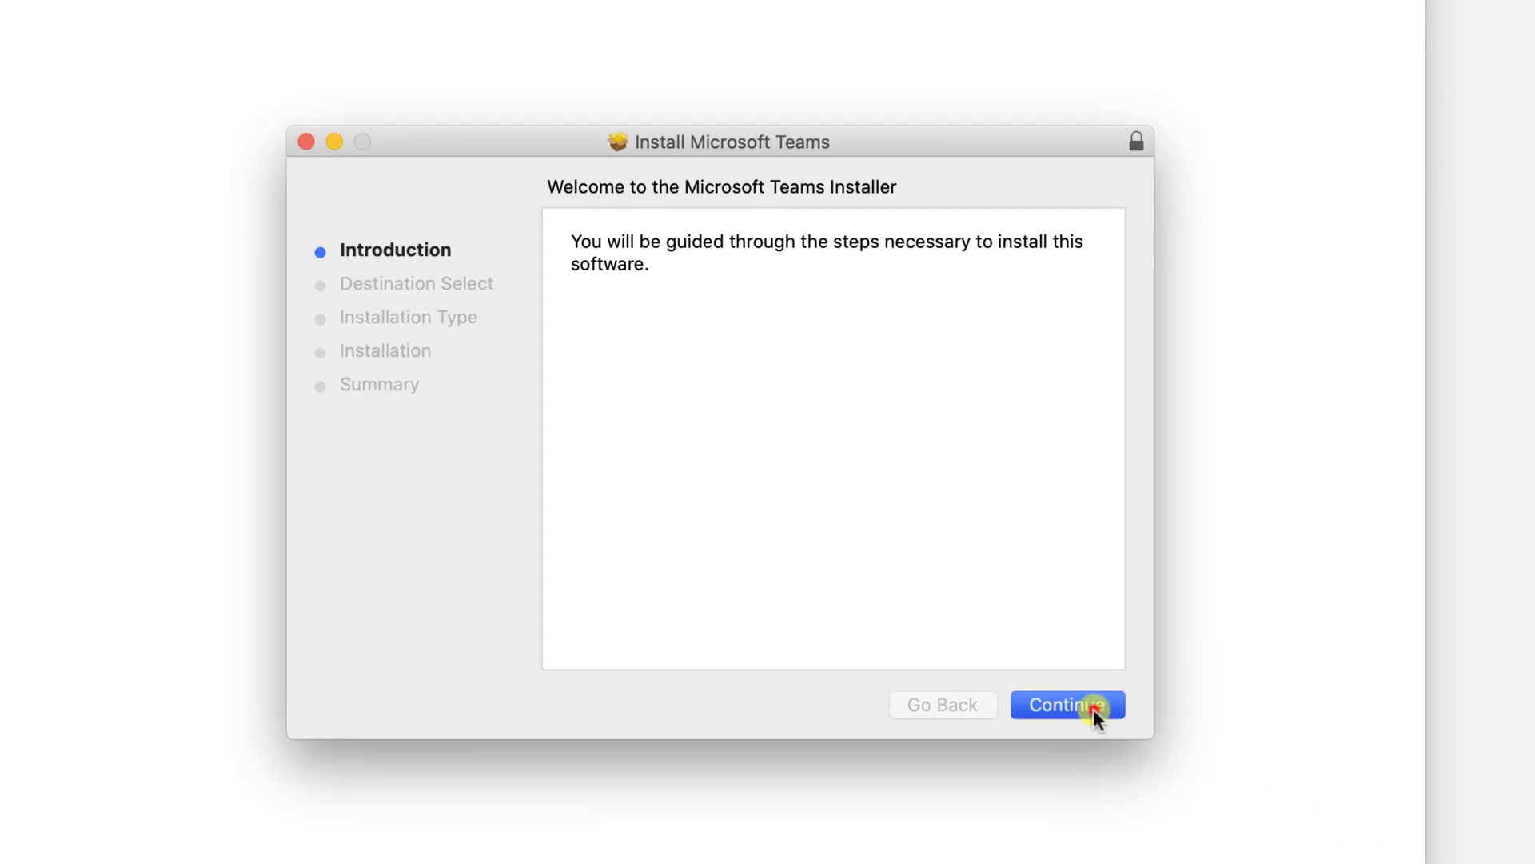
{"action": "left_click", "coordinate": [1092, 711]}
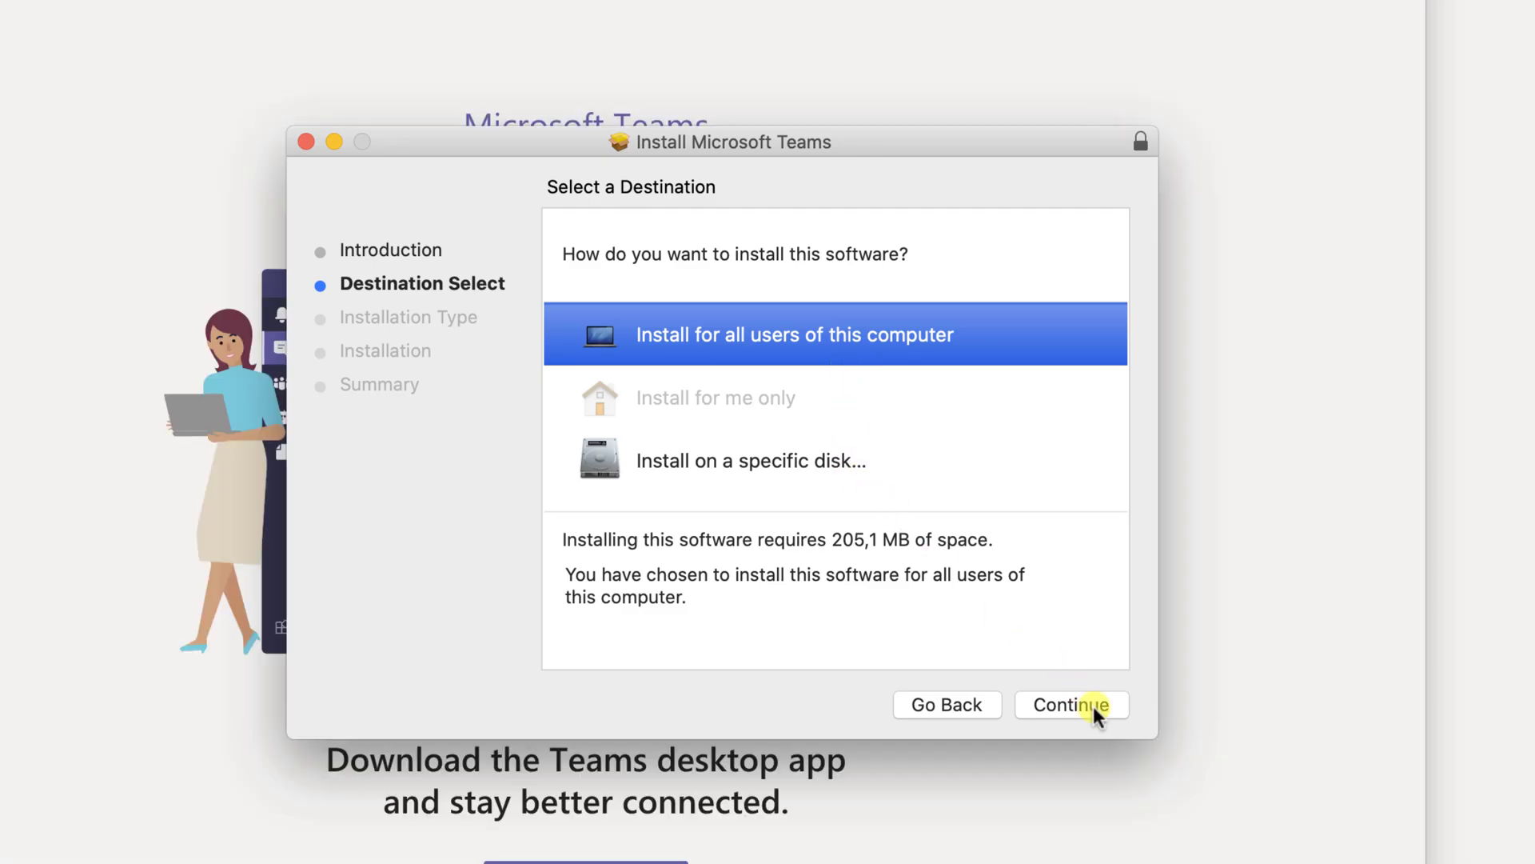
{"action": "left_click", "coordinate": [1093, 707]}
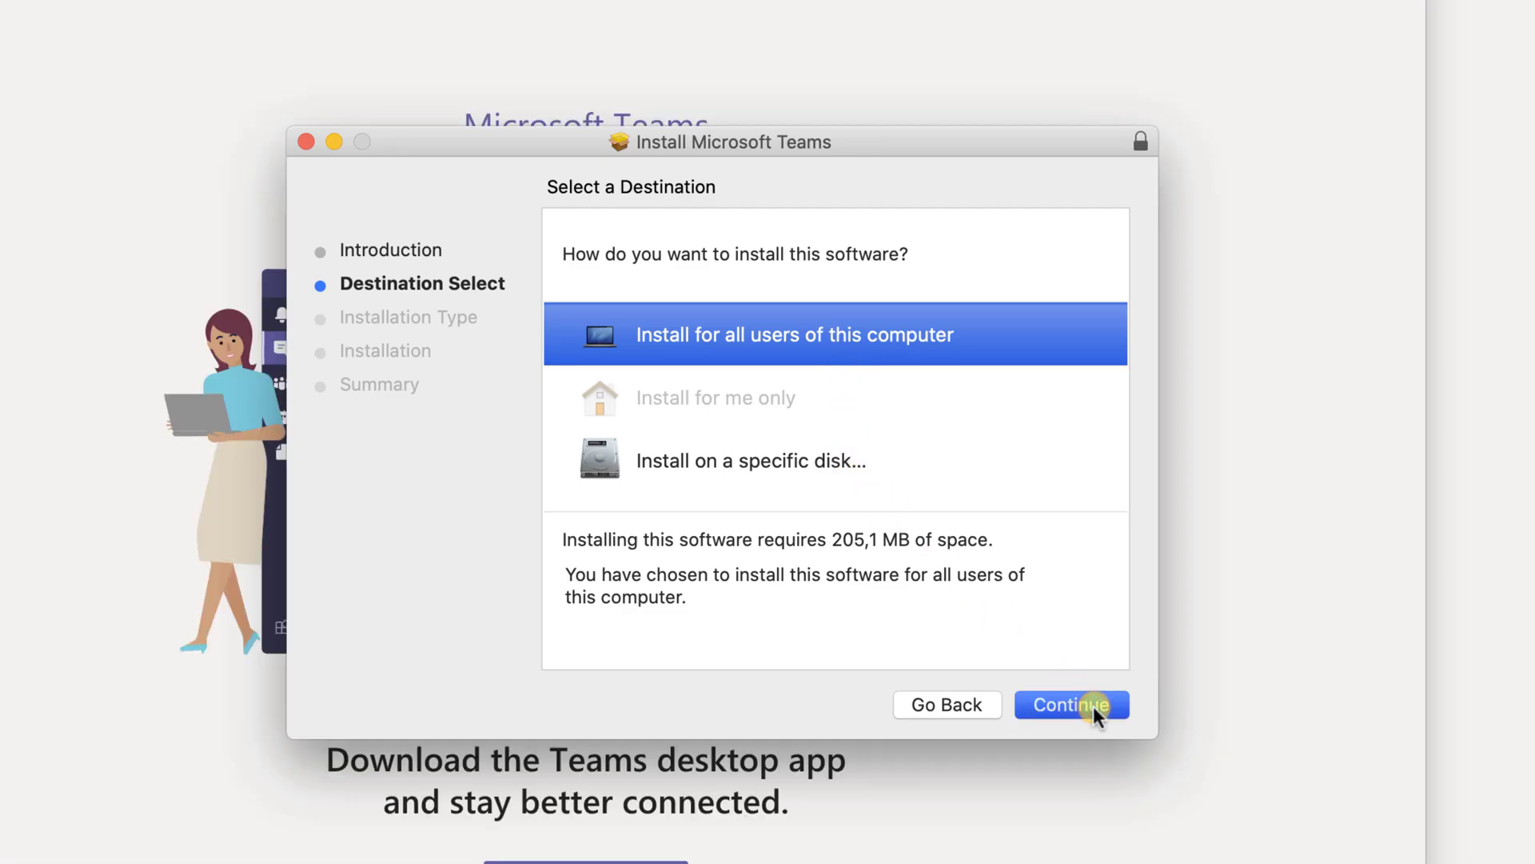
{"action": "left_click", "coordinate": [1092, 707]}
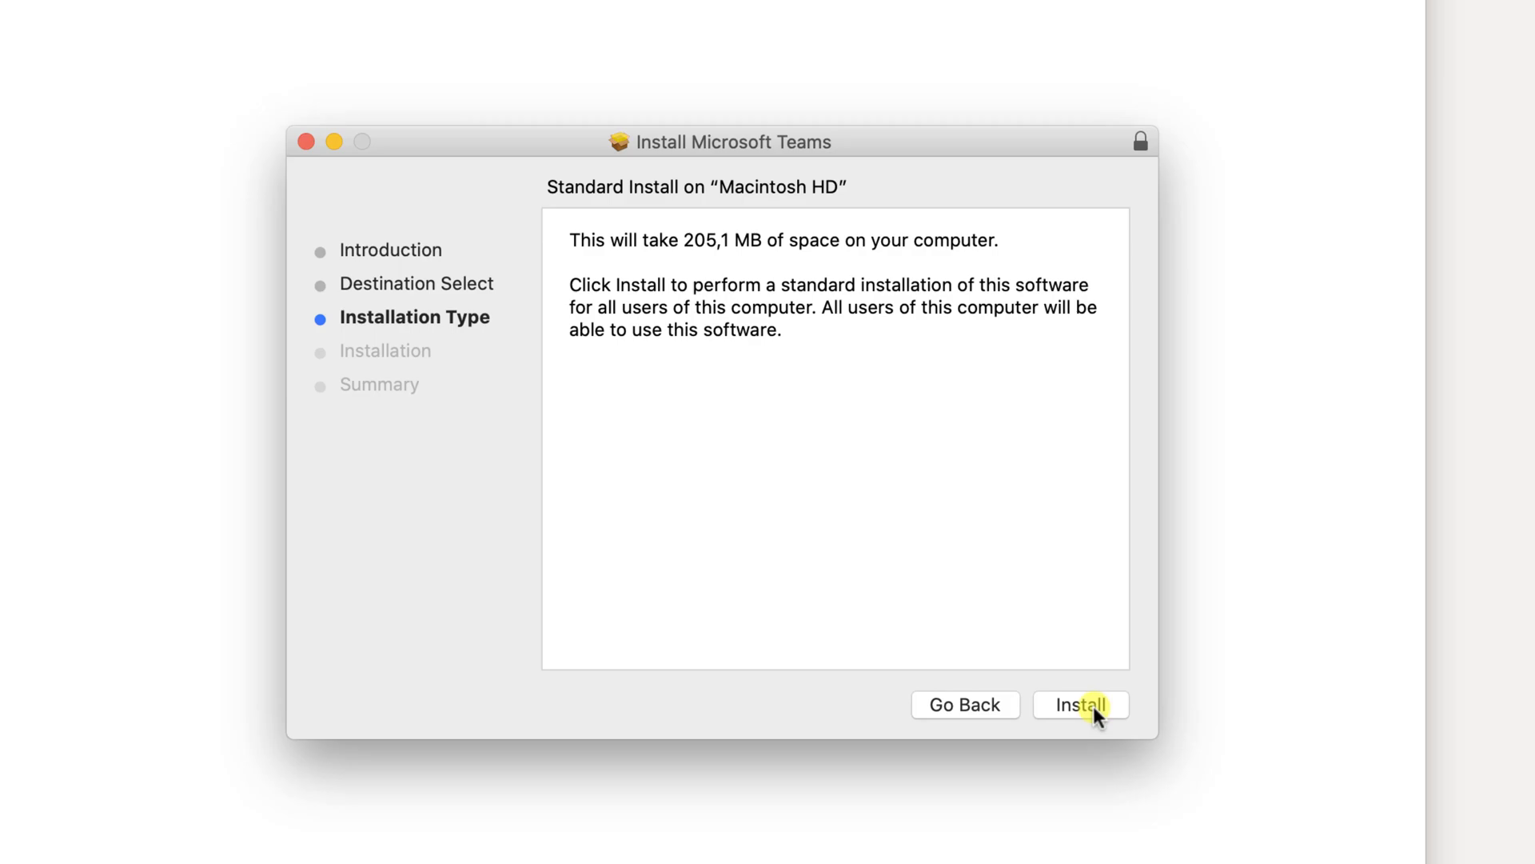
{"action": "left_click", "coordinate": [1095, 707]}
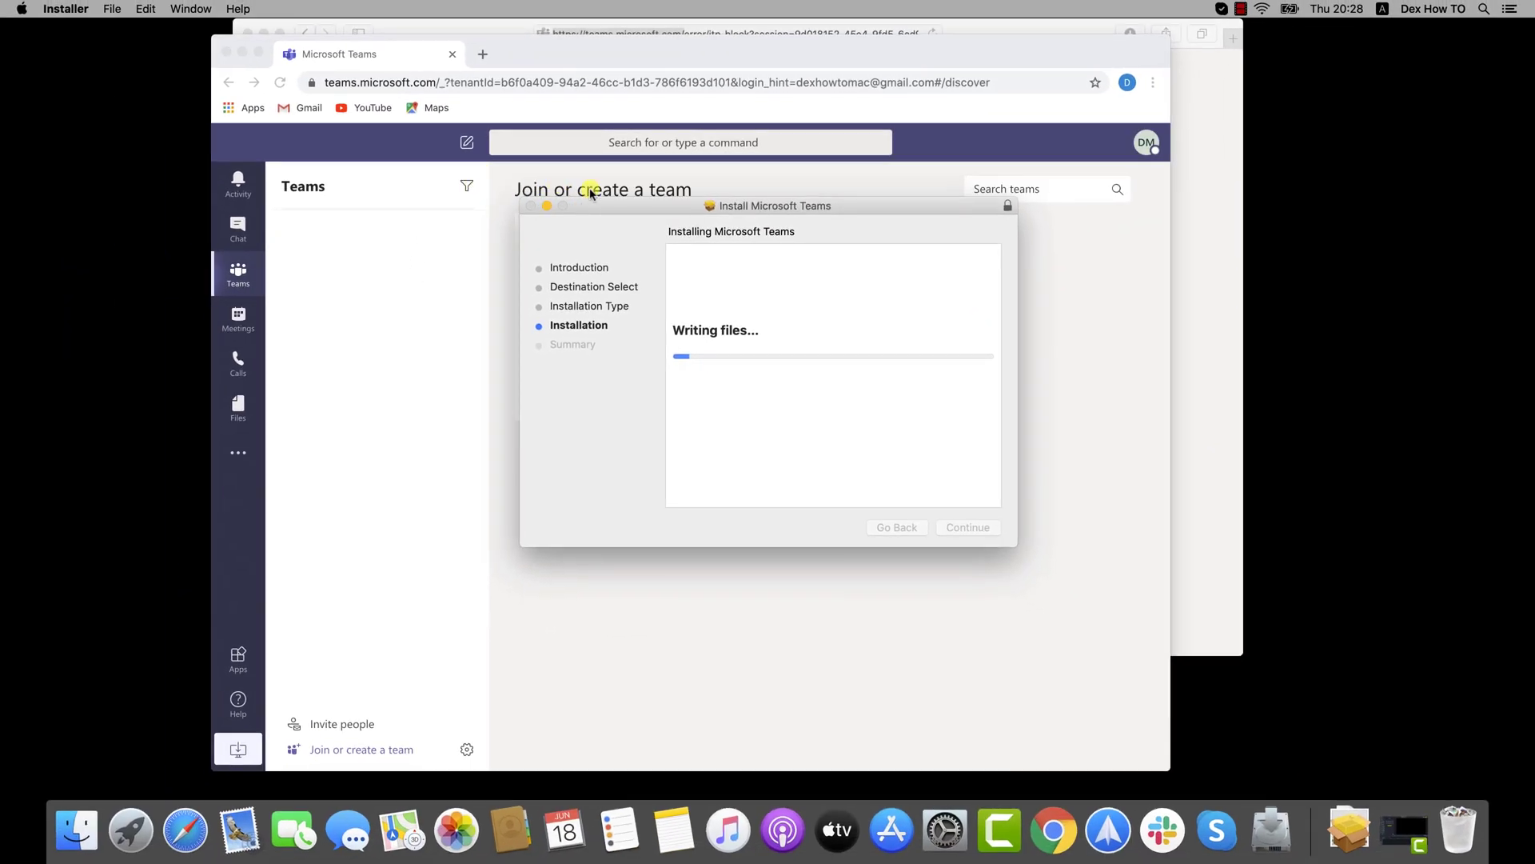
Return to the Teams web app, dismiss the invite people prompt, and open Chat
{"action": "left_click", "coordinate": [724, 186]}
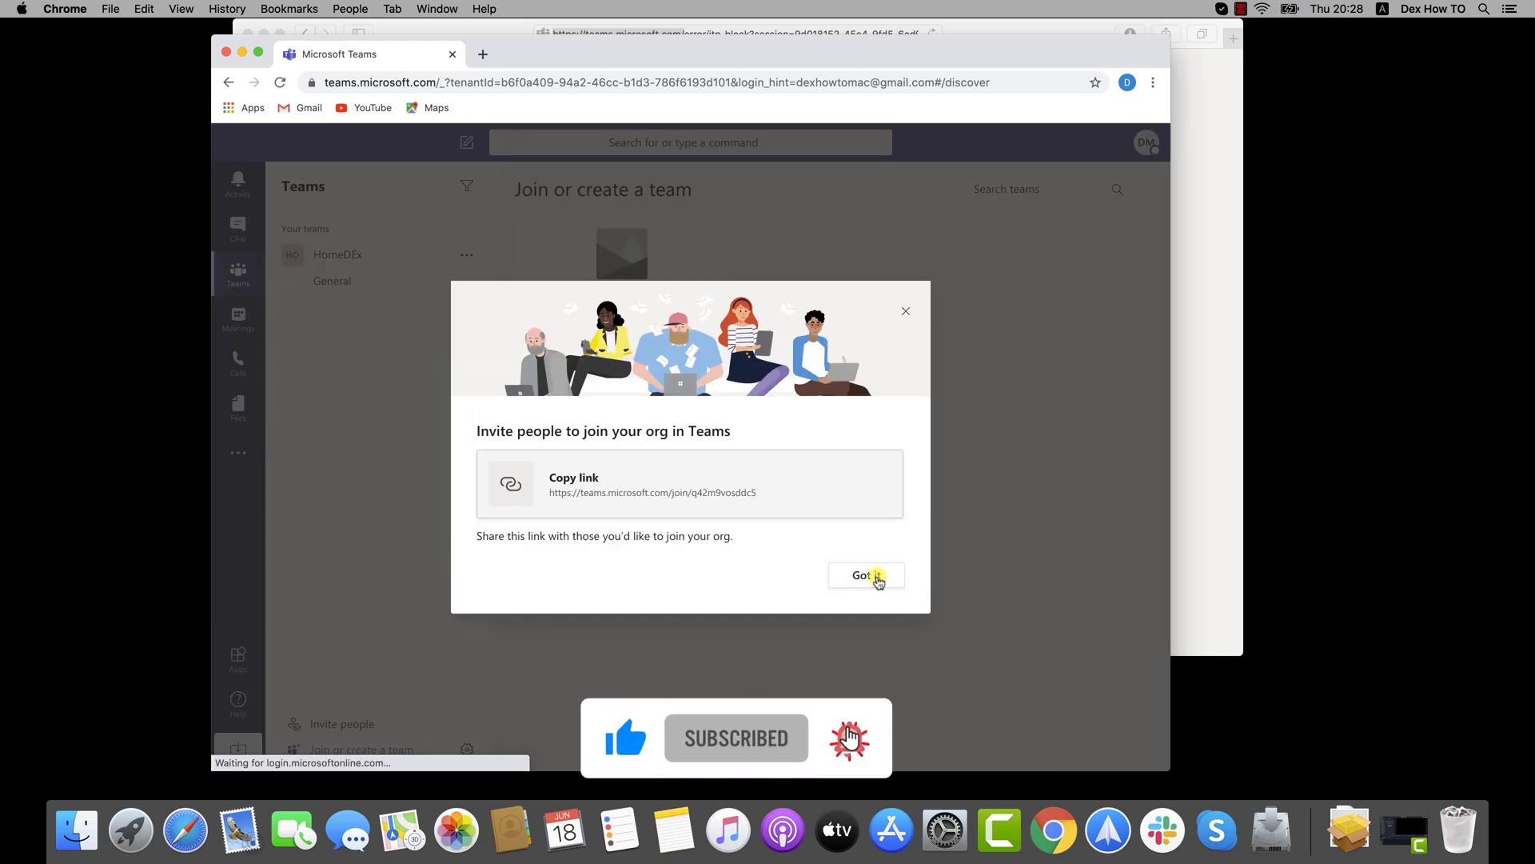
{"action": "left_click", "coordinate": [872, 577]}
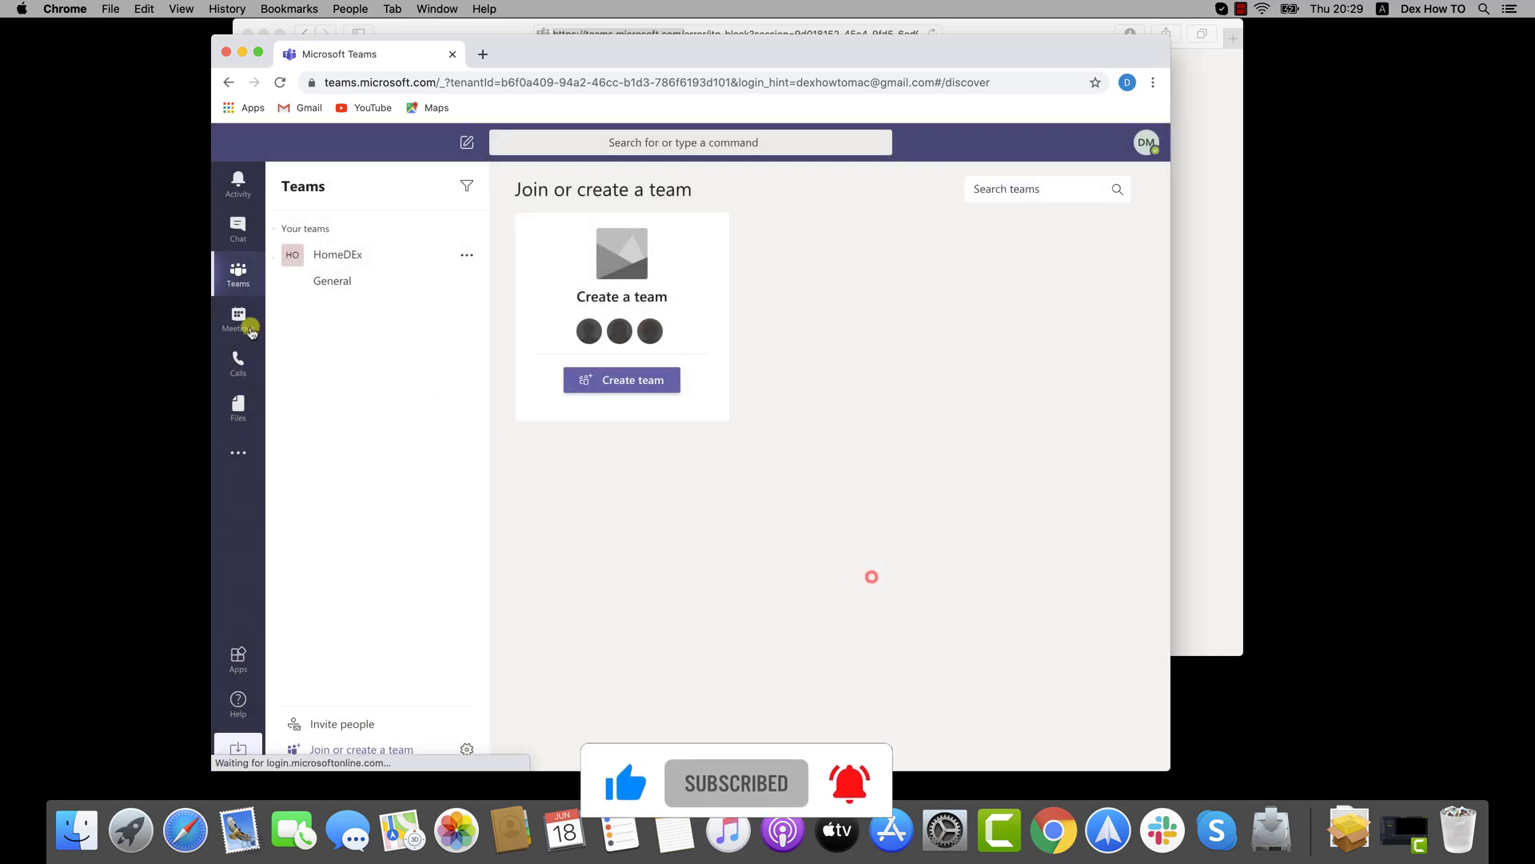
{"action": "left_click", "coordinate": [237, 228]}
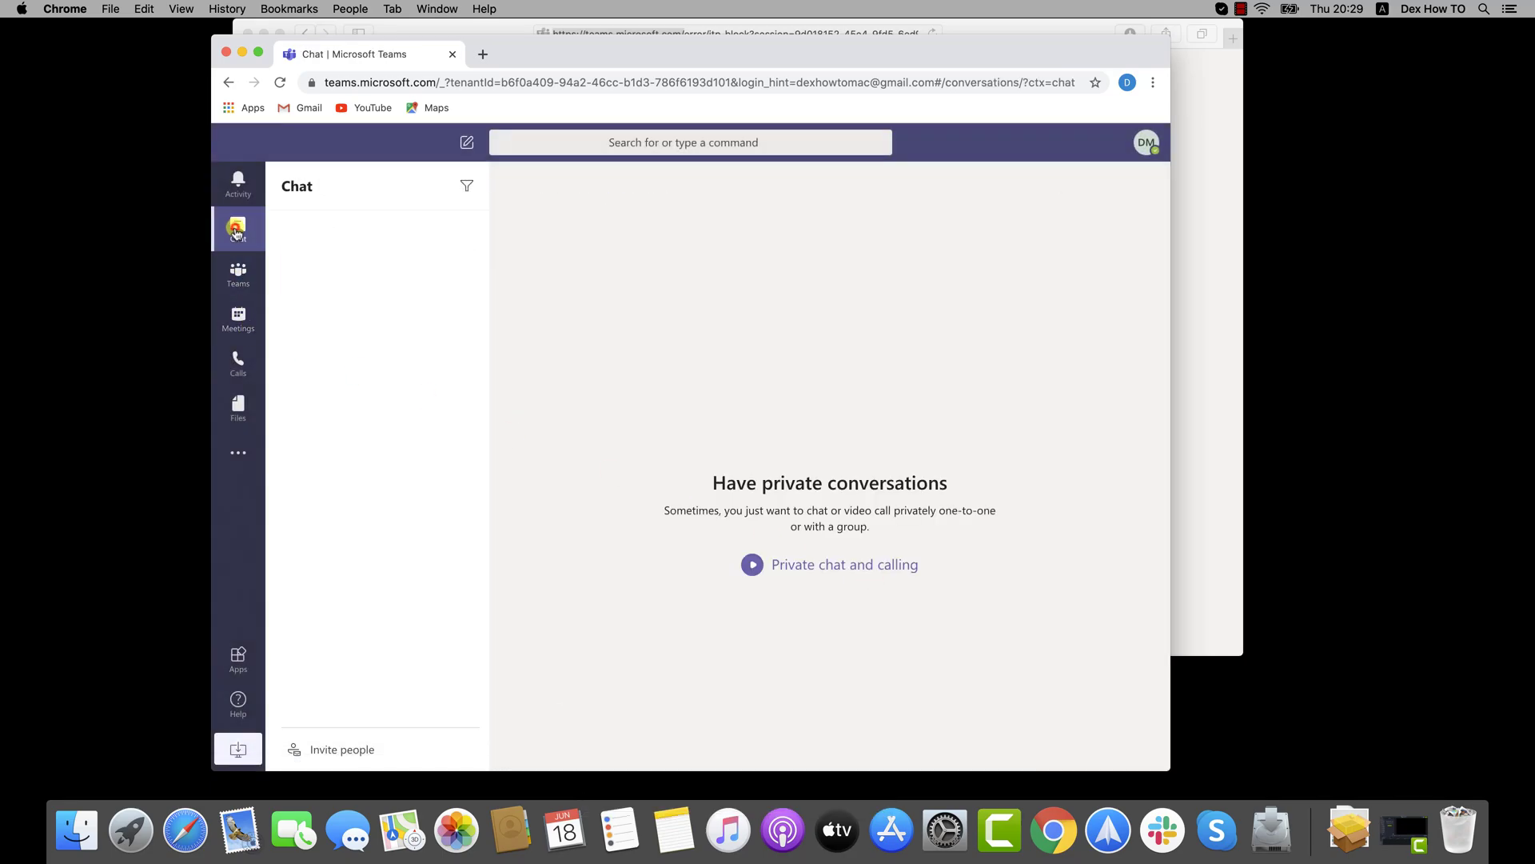
Open the team's General channel and dismiss the onboarding tour tips through Meetings
{"action": "left_click", "coordinate": [240, 323]}
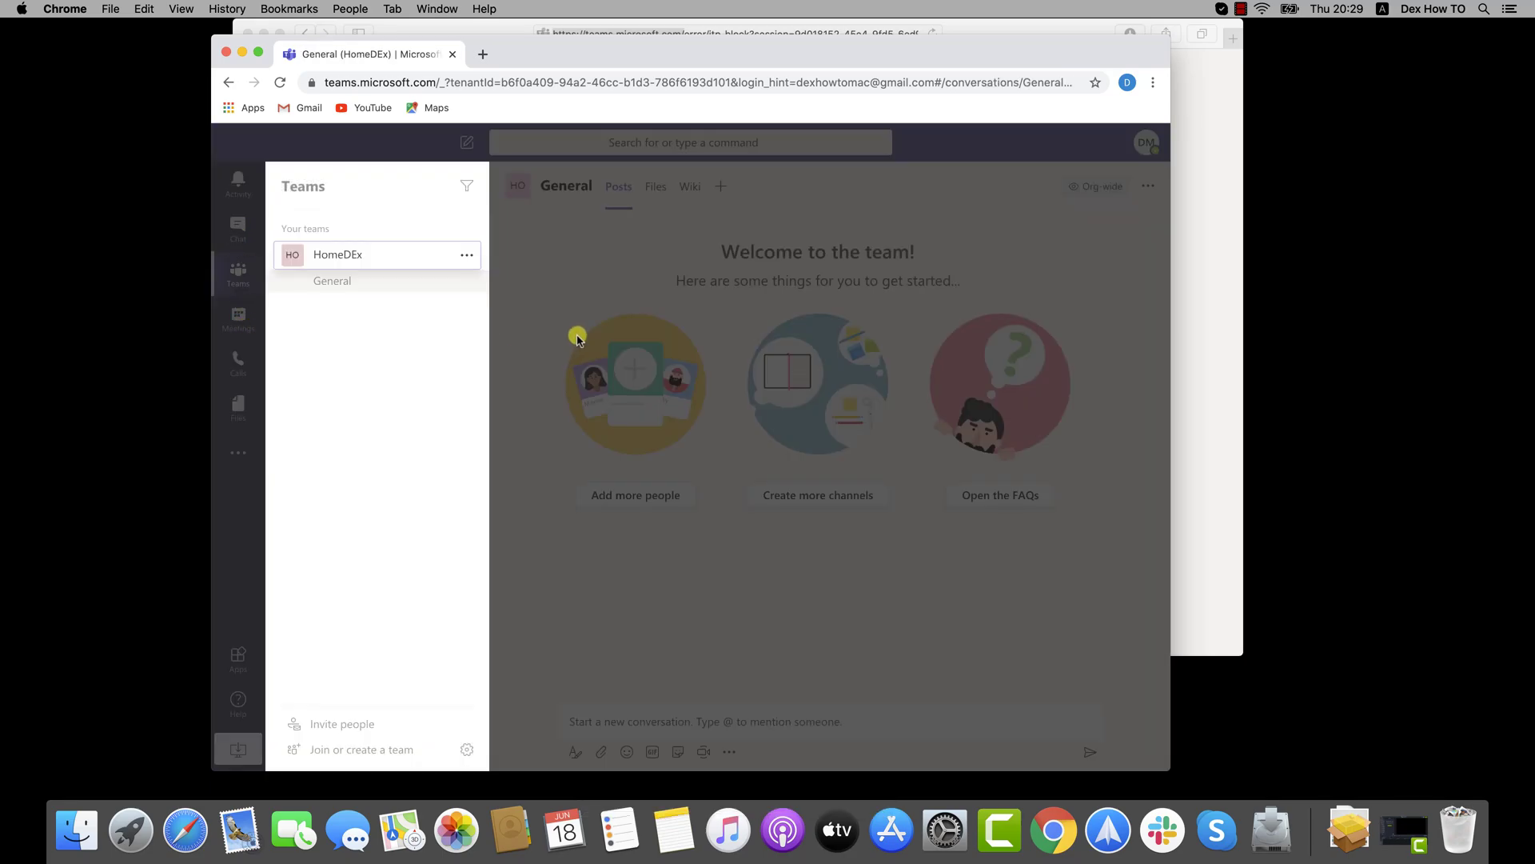
{"action": "left_click", "coordinate": [694, 364]}
{"action": "left_click", "coordinate": [695, 364]}
{"action": "left_click", "coordinate": [924, 703]}
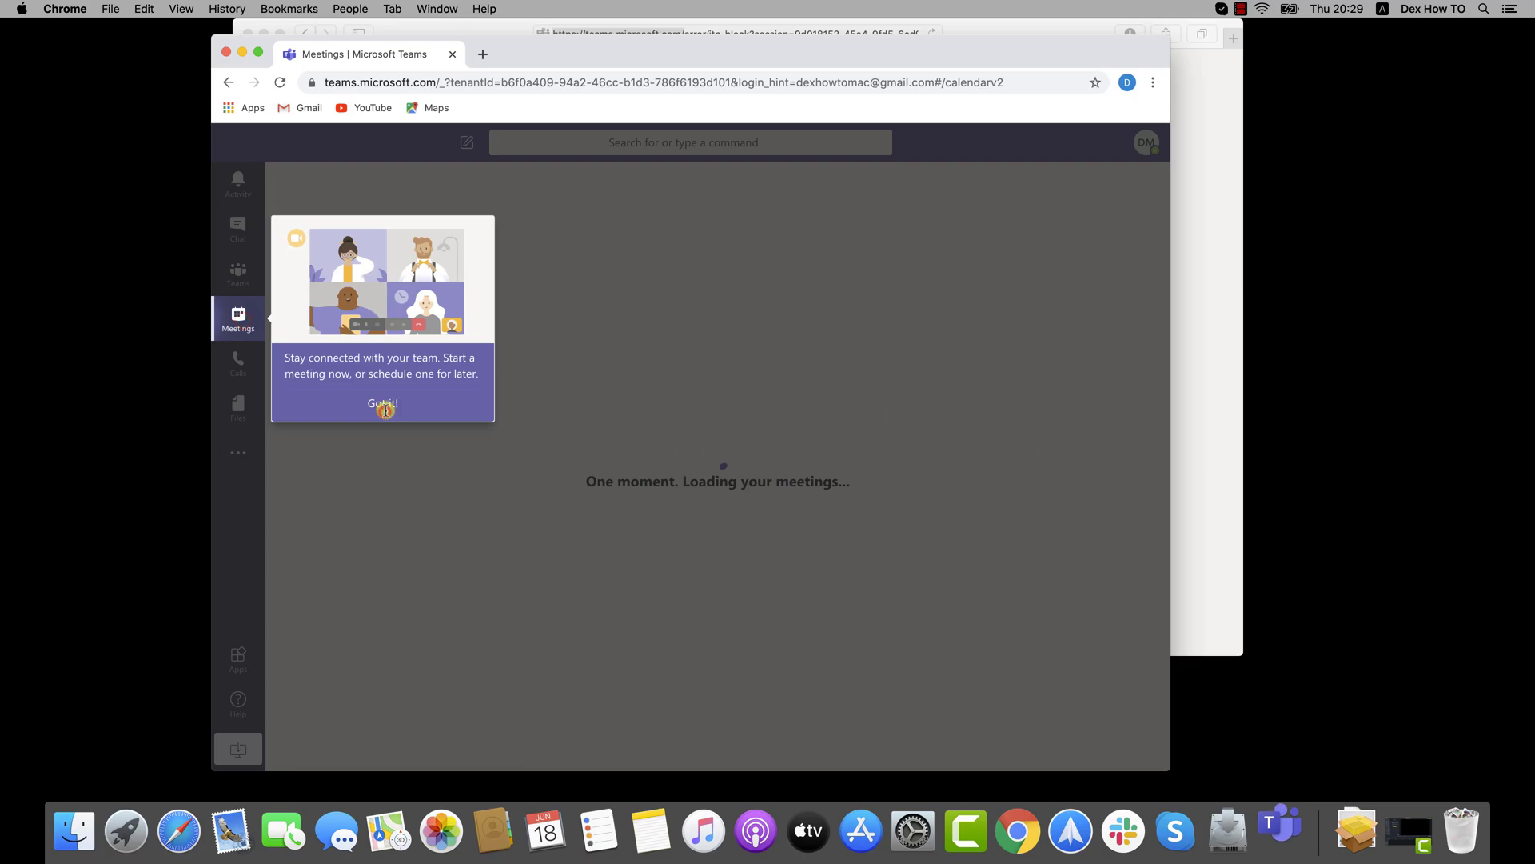
{"action": "left_click", "coordinate": [384, 405]}
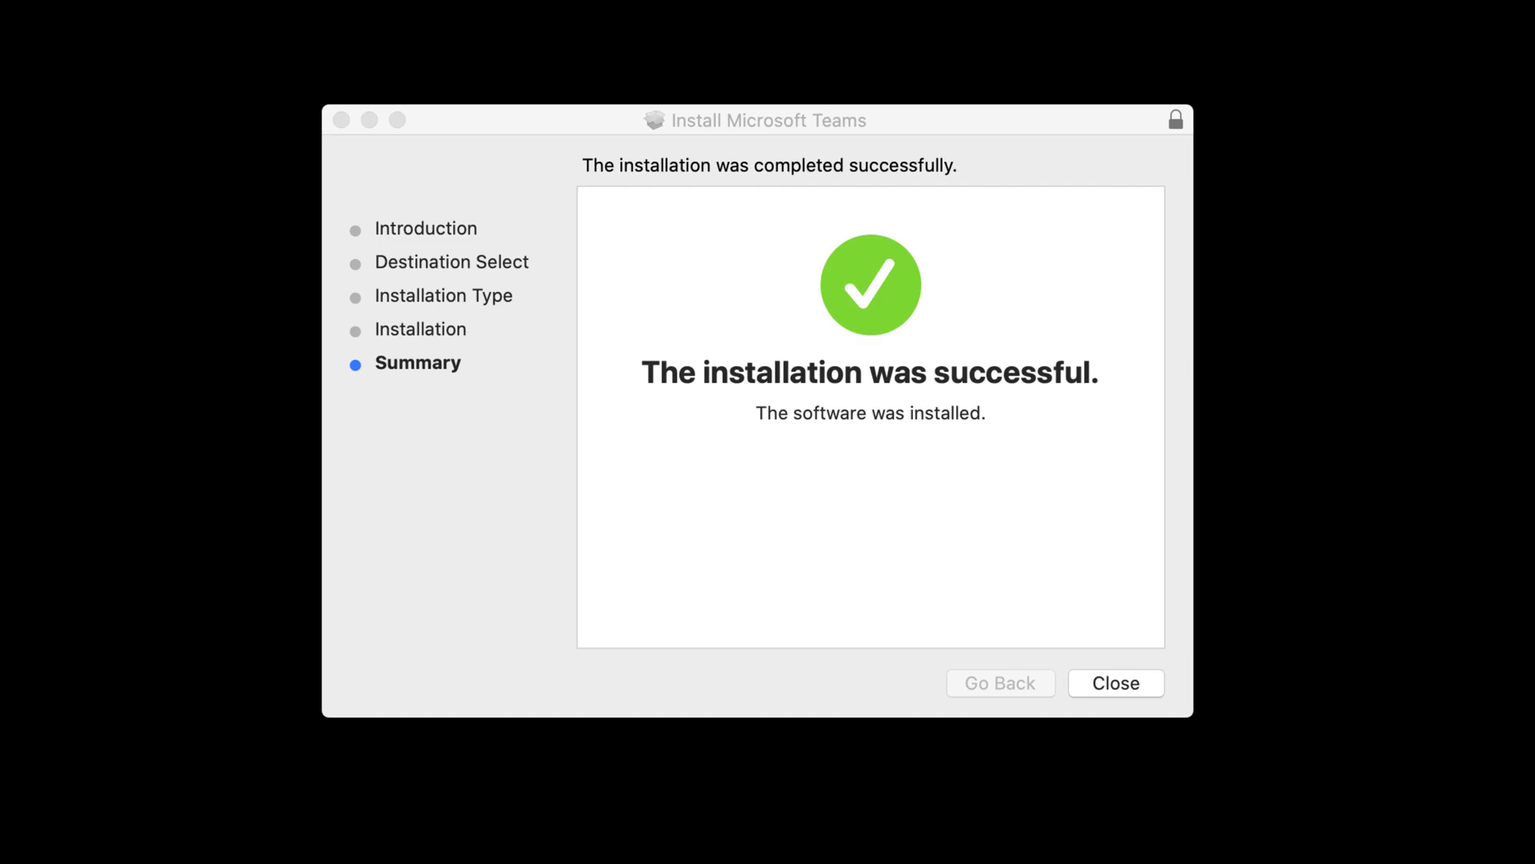
Close the finished installer and move the Teams installer package to the Bin
{"action": "left_click", "coordinate": [1118, 682]}
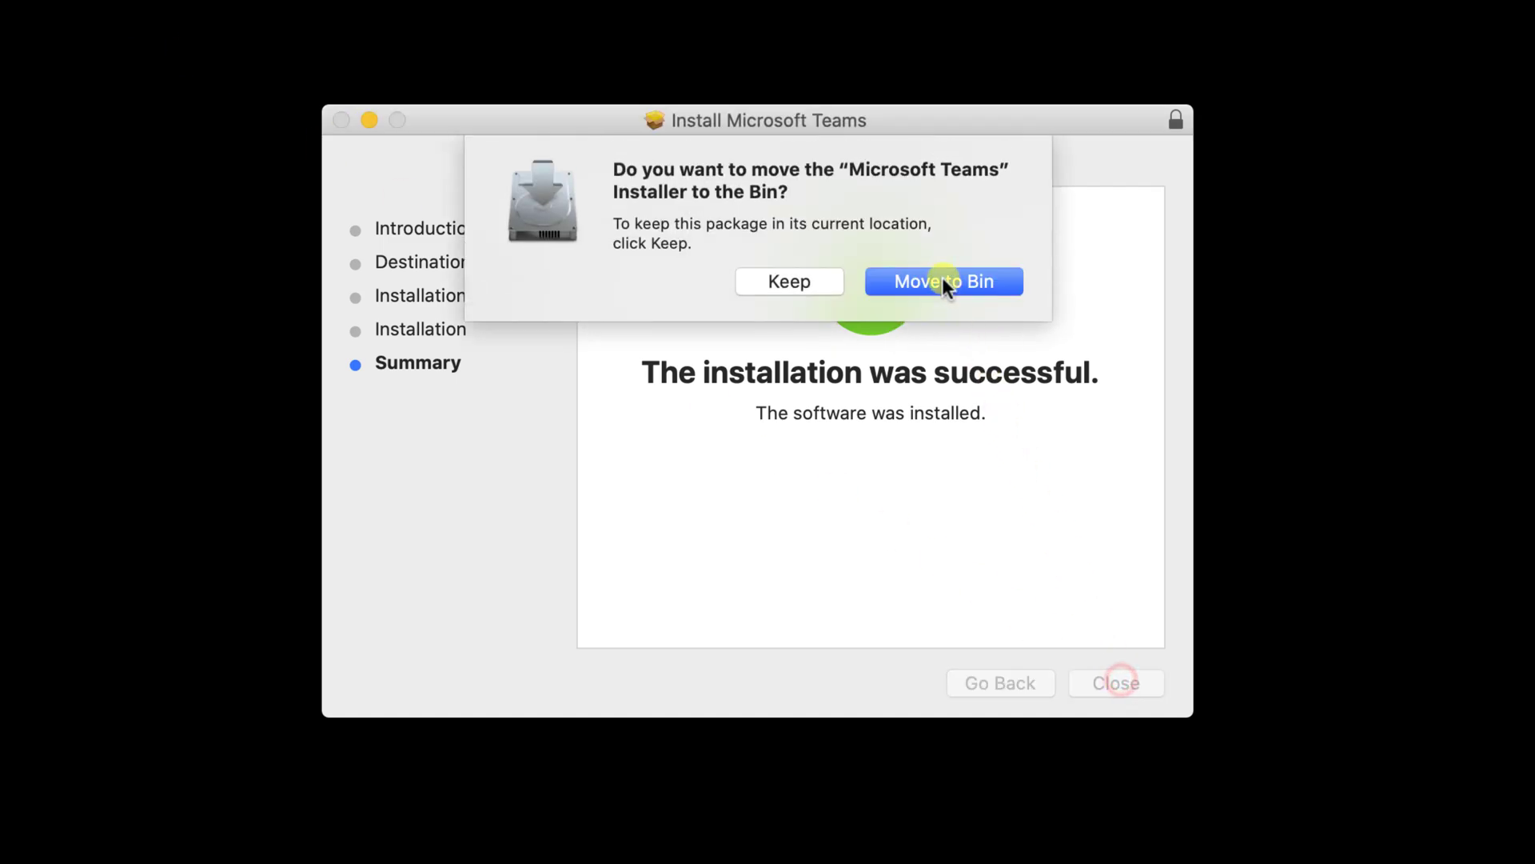
{"action": "left_click", "coordinate": [942, 280]}
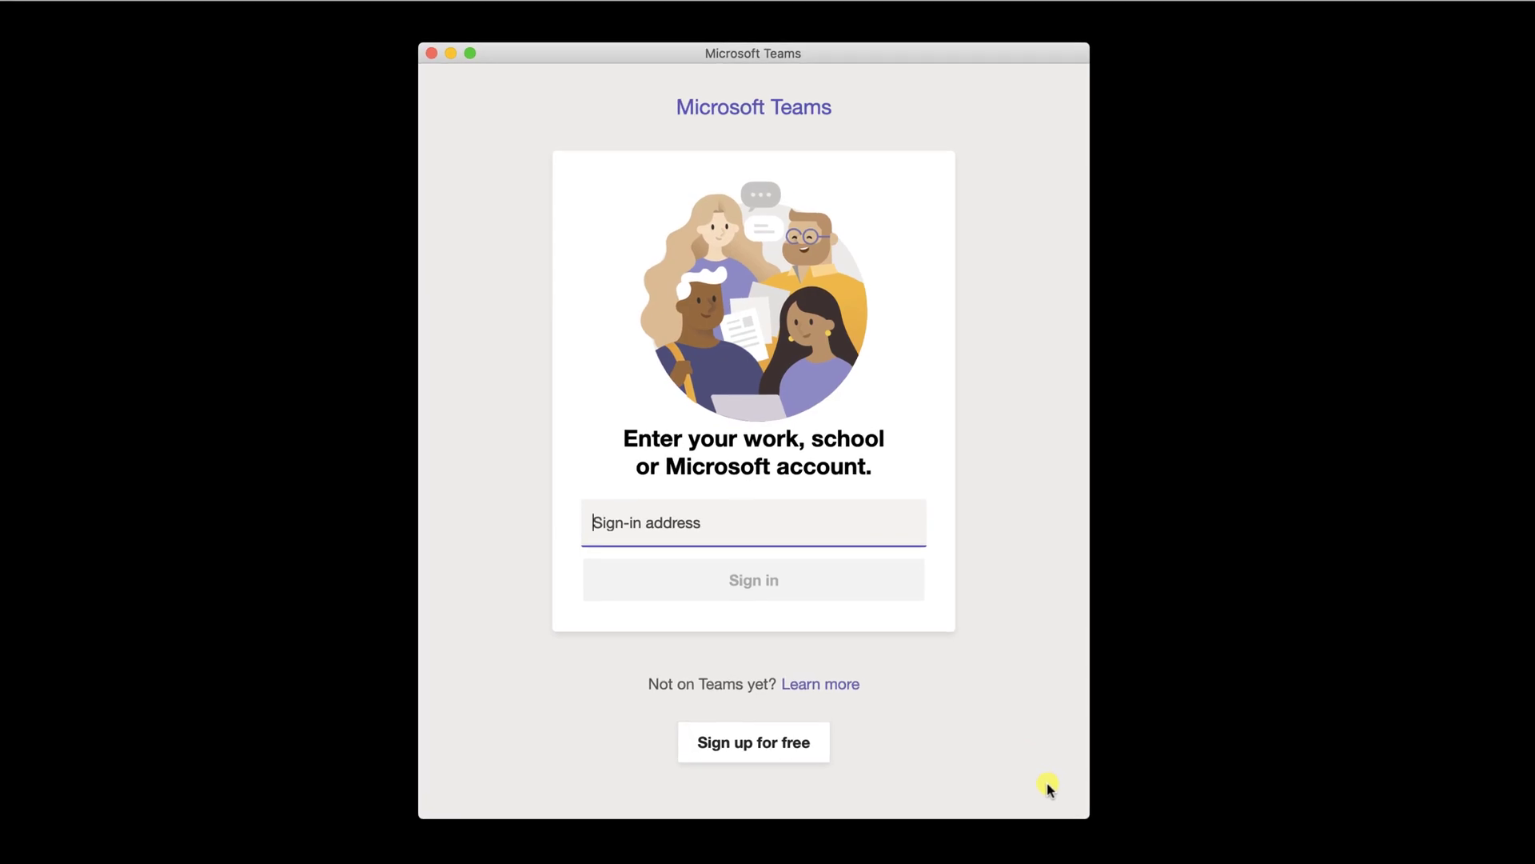
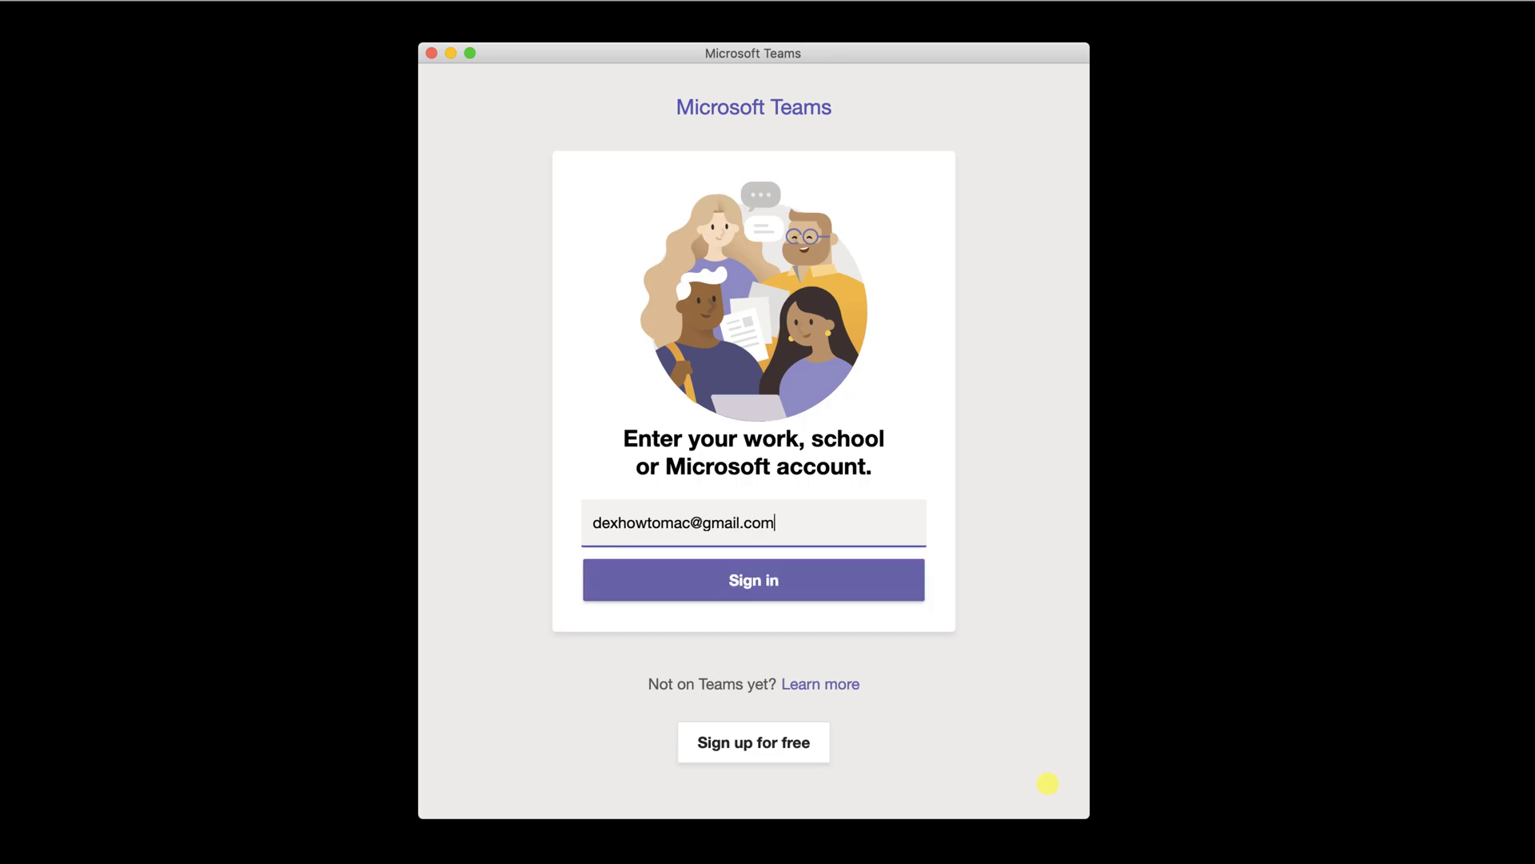
Sign in to the Teams desktop app with the account e-mail and password
{"action": "left_click", "coordinate": [799, 583]}
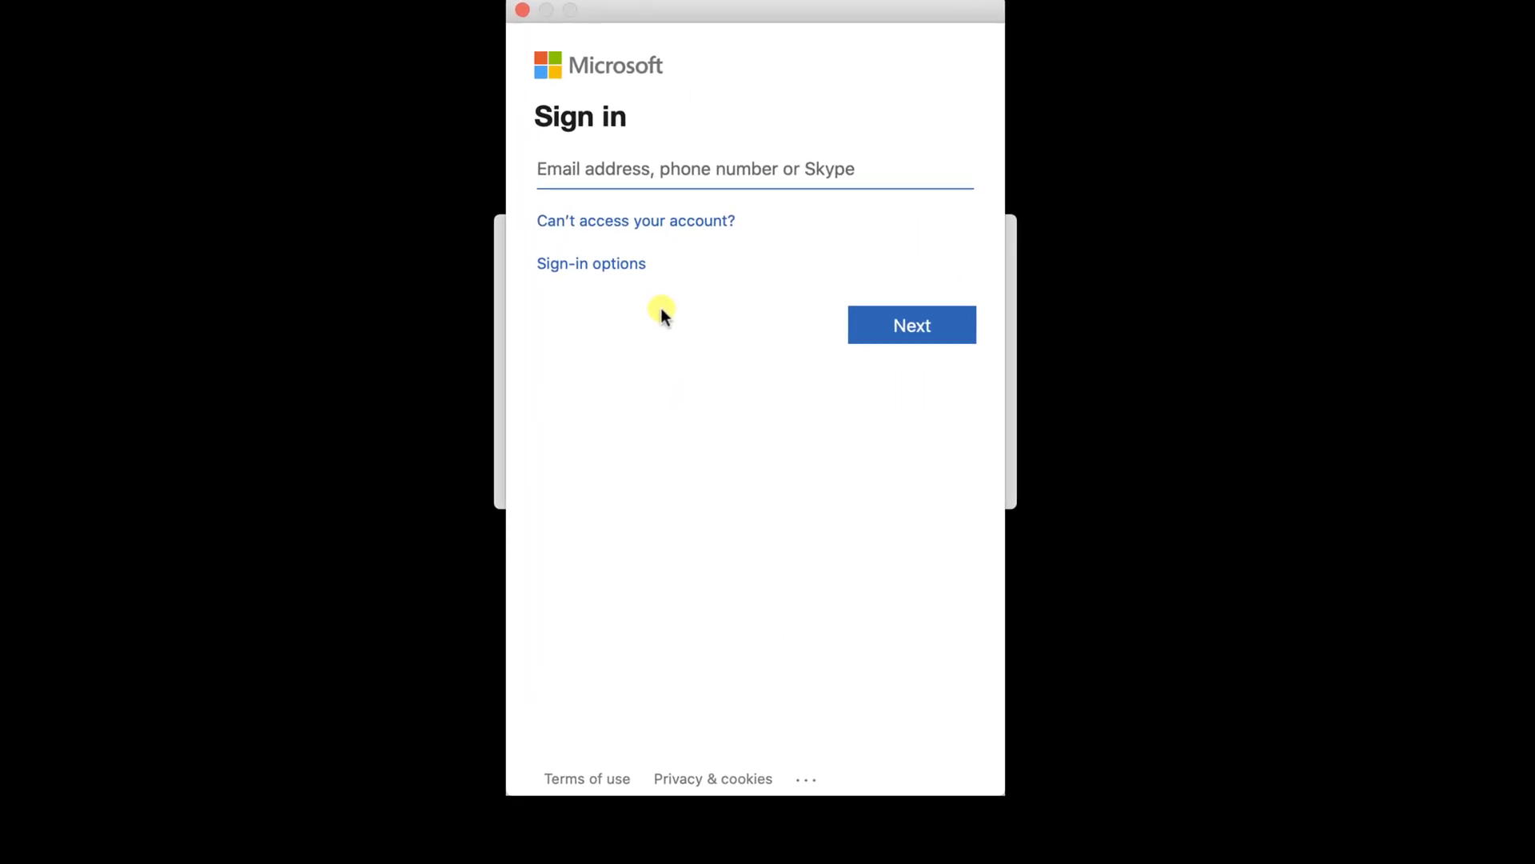
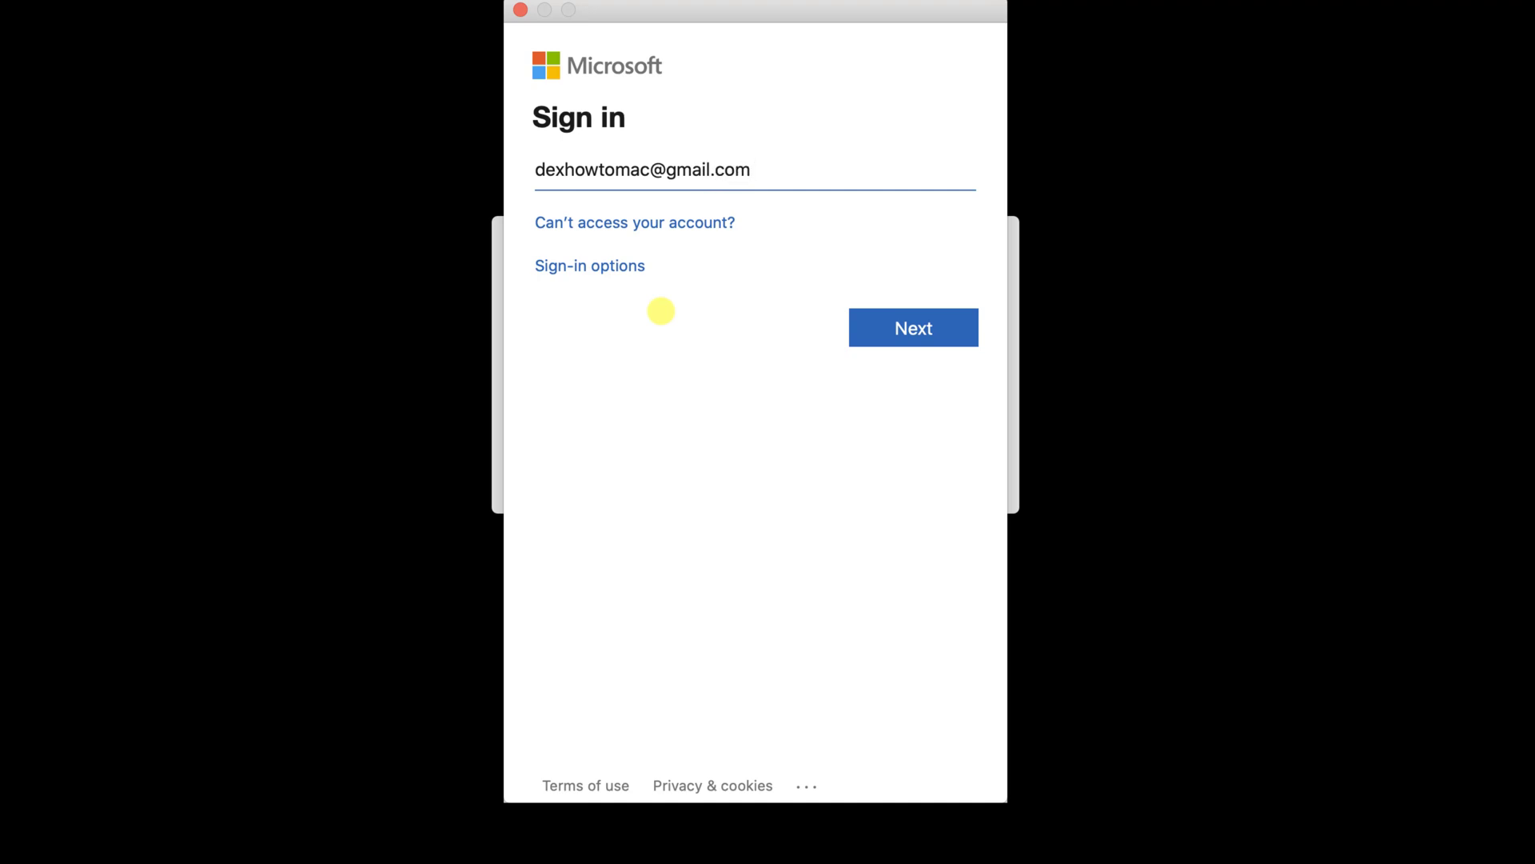
{"action": "key", "text": "Return"}
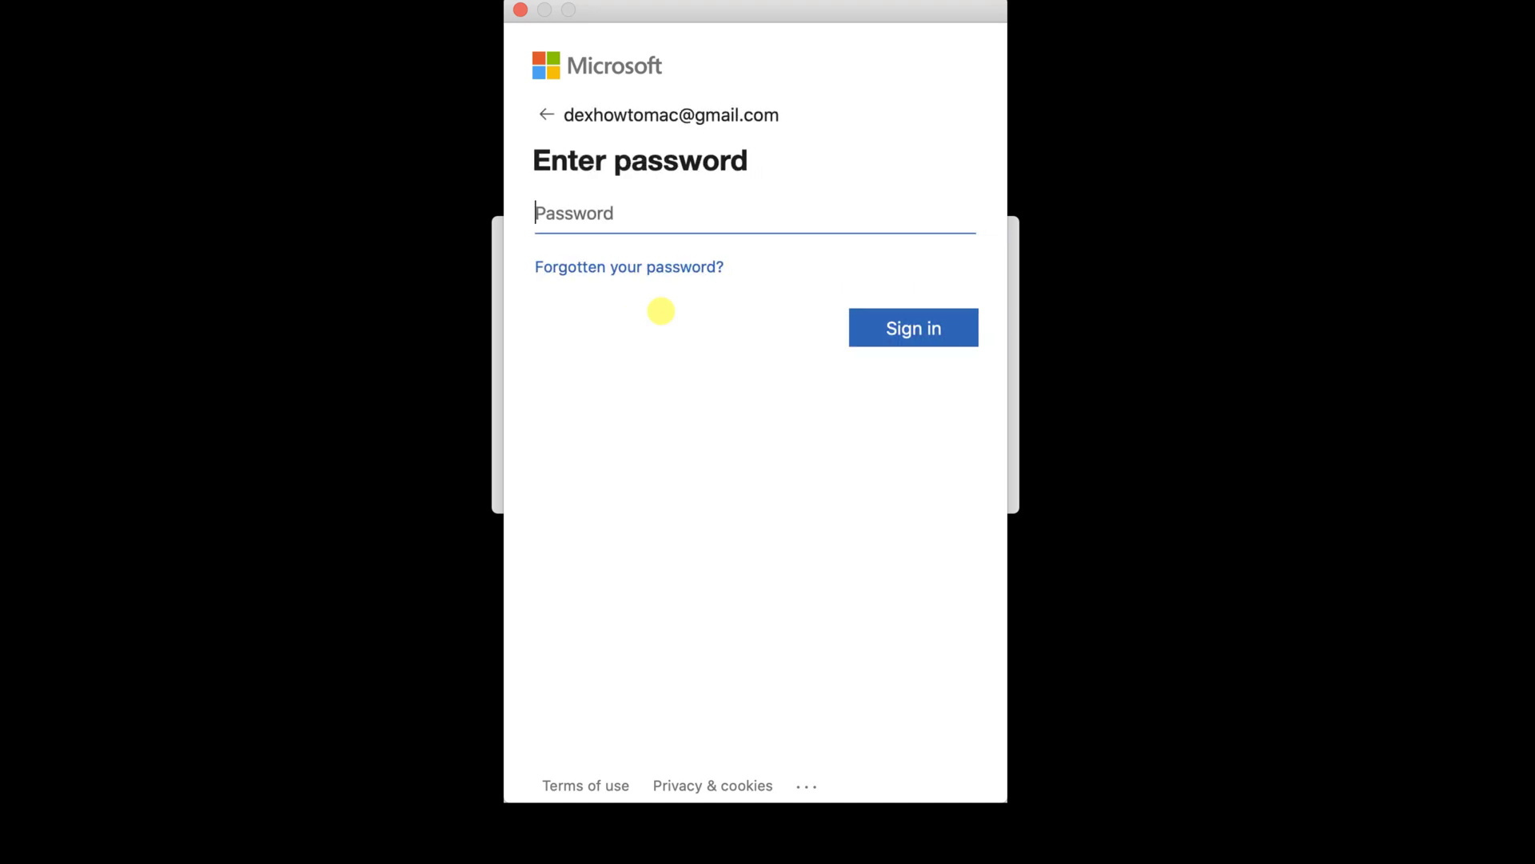
{"action": "type", "text": "•"}
{"action": "left_click", "coordinate": [932, 331]}
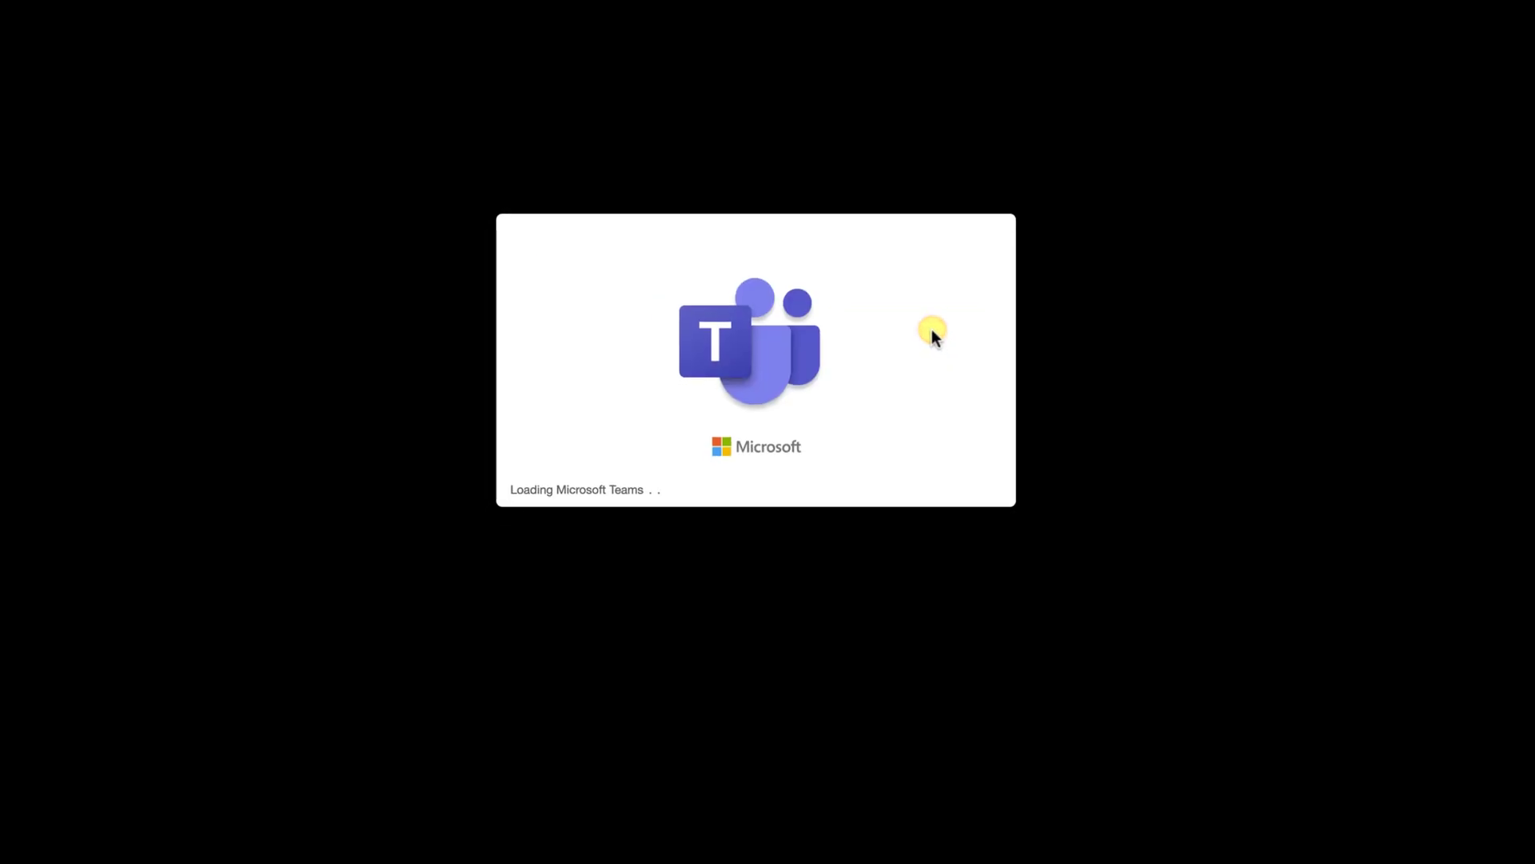